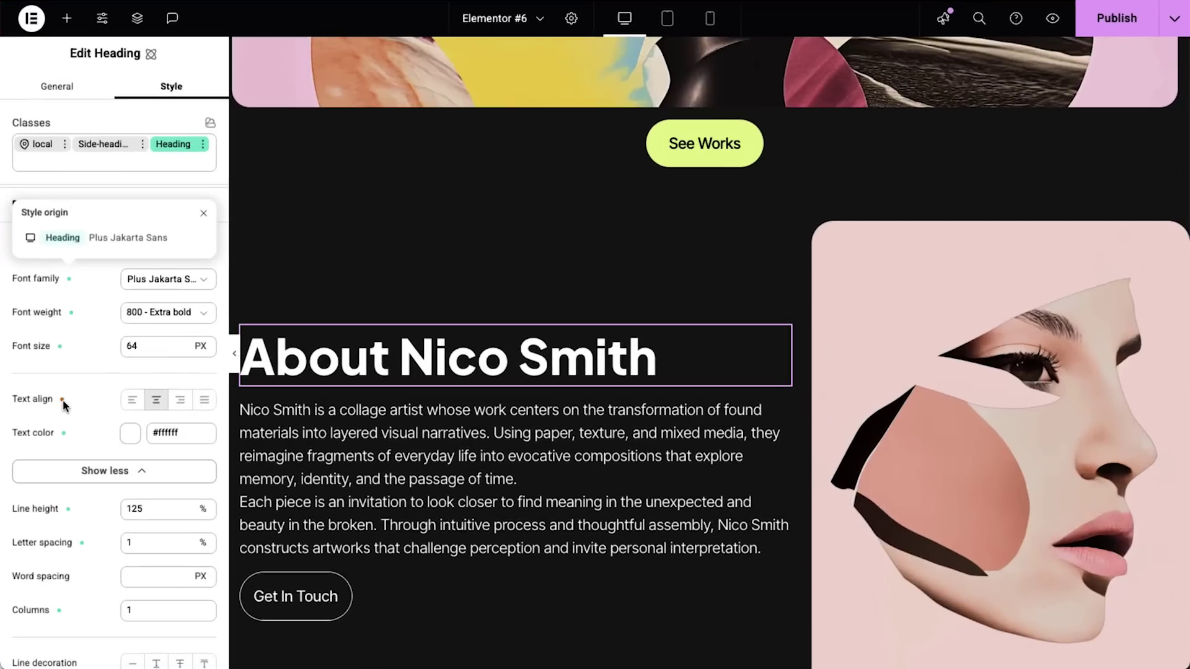
Check which classes set the heading's text alignment, then set the grid column gap to custom 2%+10px
click(61, 400)
click(62, 399)
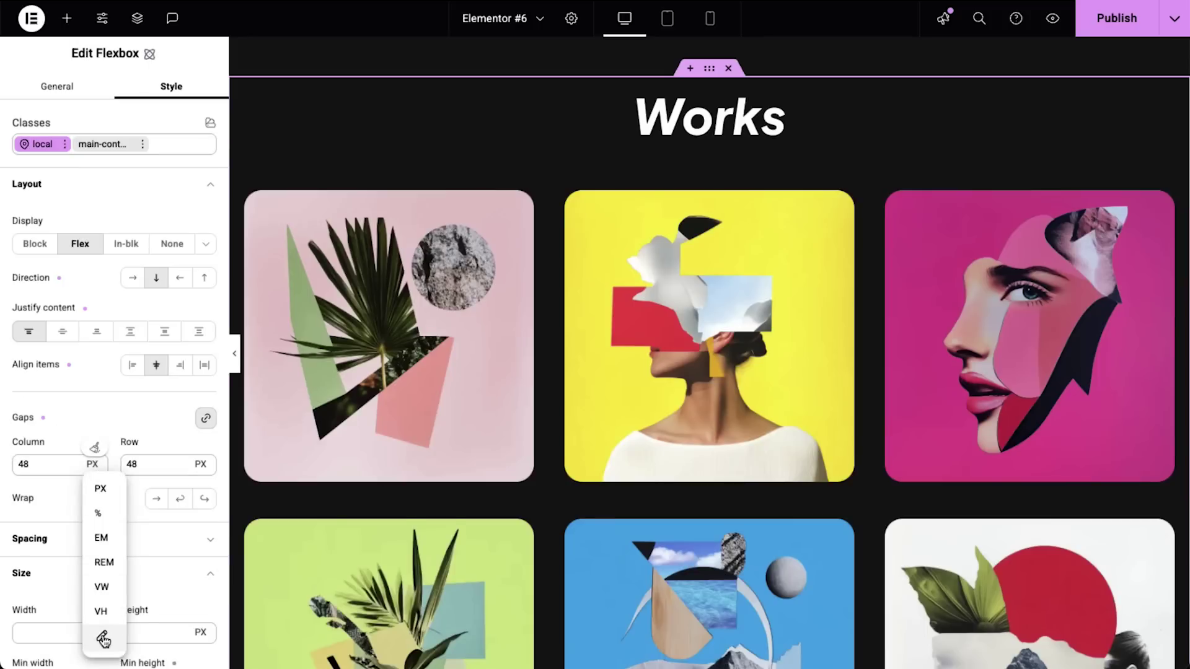
click(103, 638)
text(2%+10px)
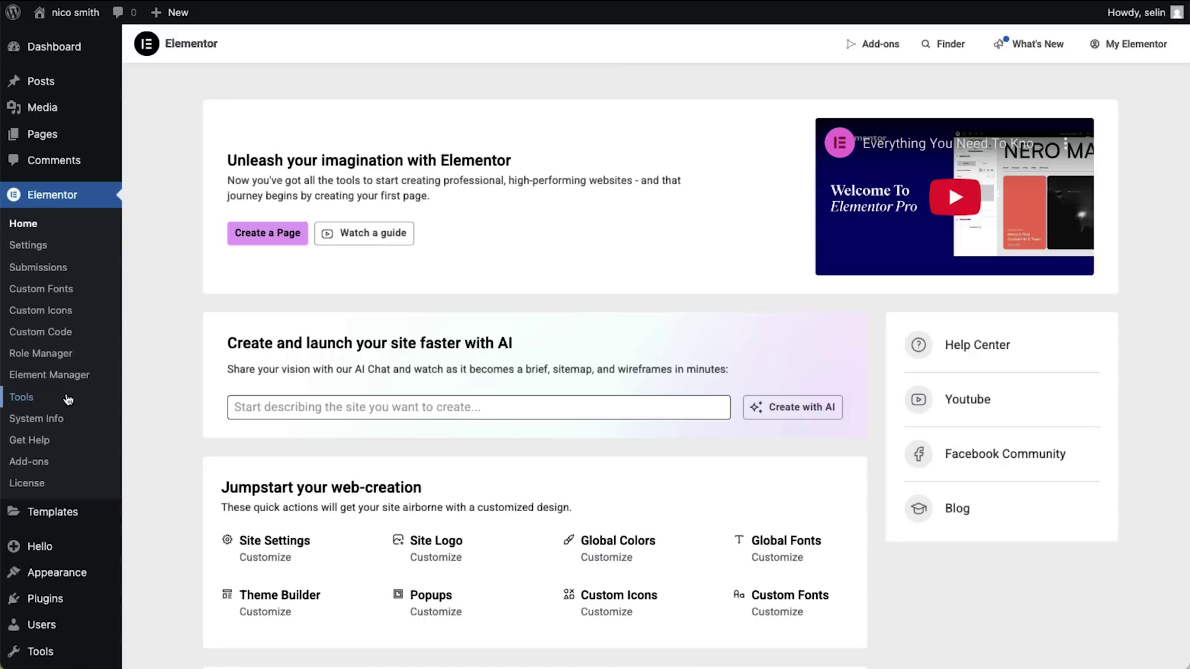
Browse the Elementor website templates library, then update the Elementor plugins to 3.30.0
click(68, 399)
click(589, 100)
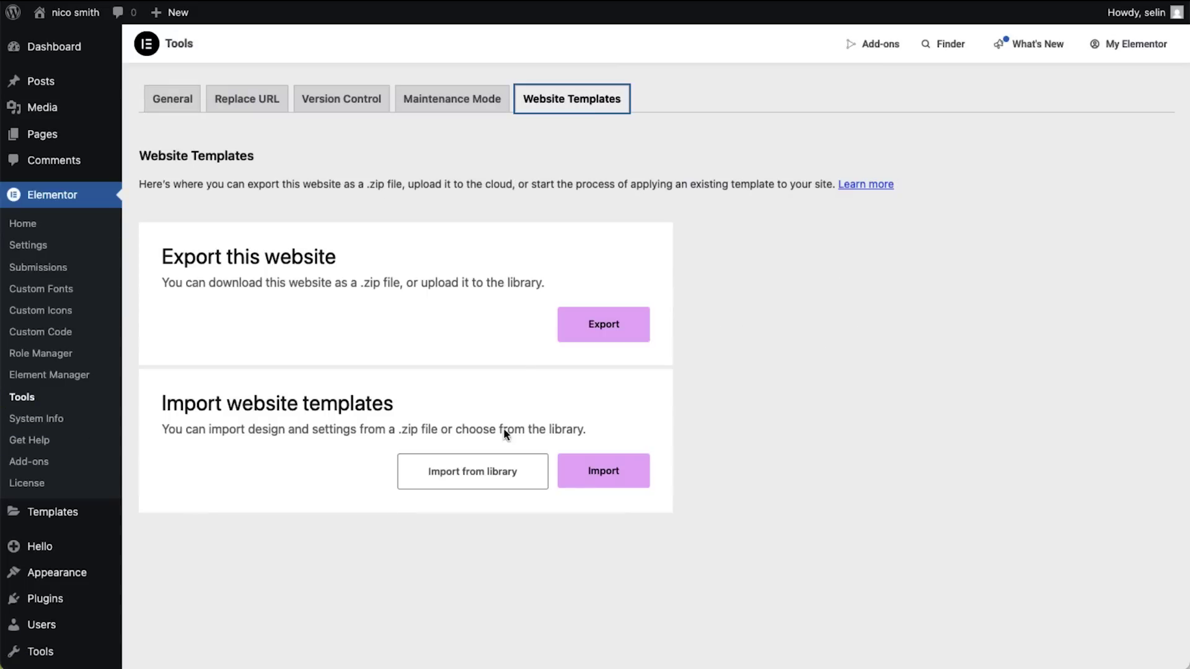
click(509, 484)
mouse_move(310, 220)
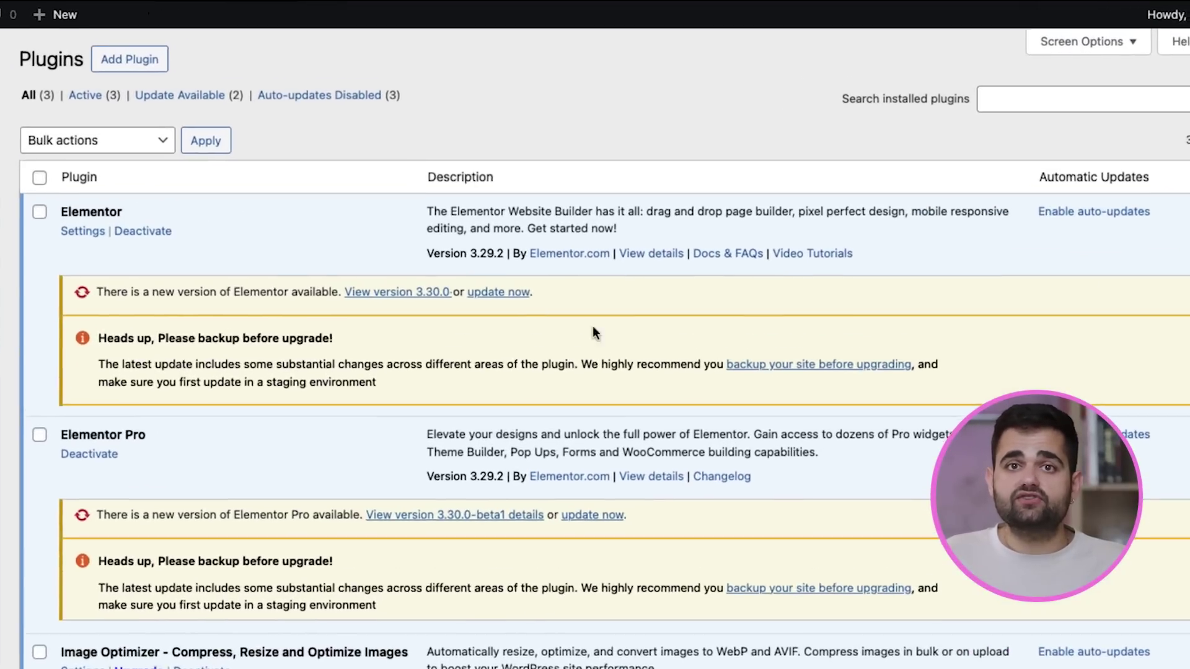
click(551, 250)
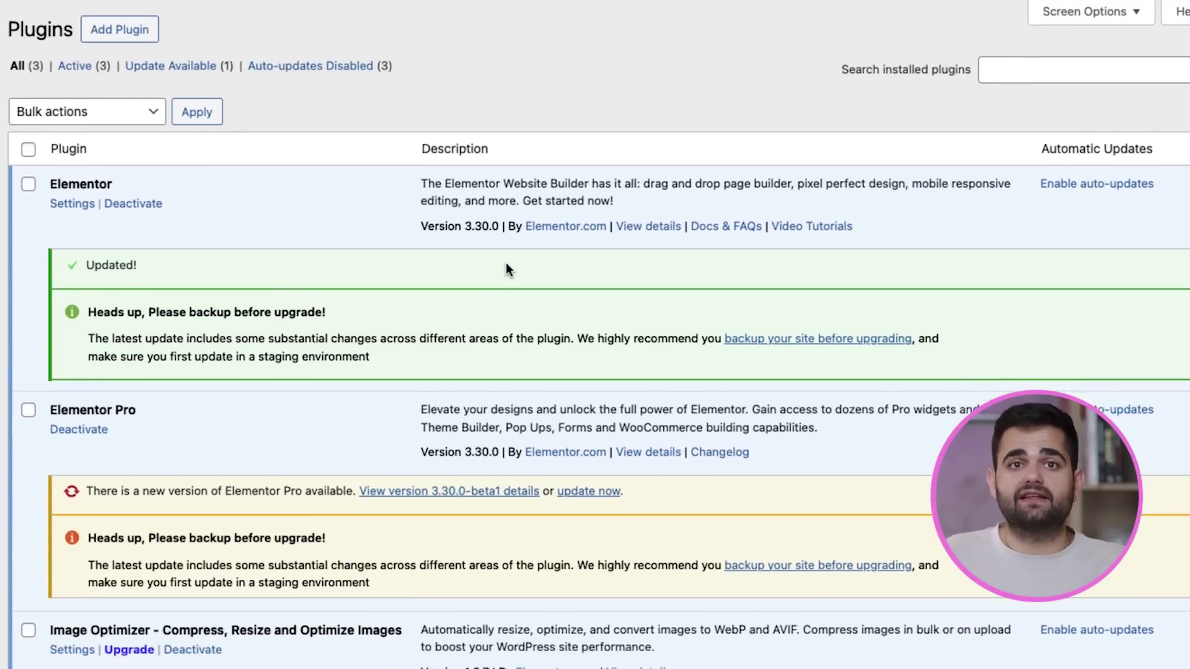
scroll(506, 270, down, 3)
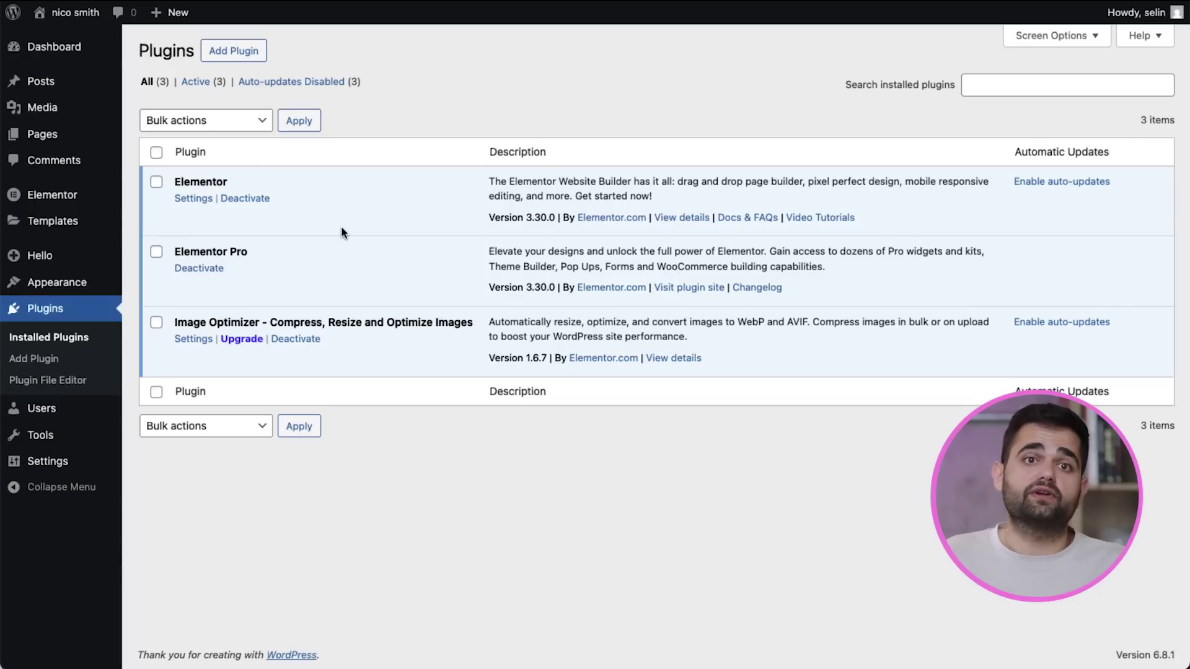
Activate the new Editor V4 experience from the Editor V4 tab in Elementor Settings
mouse_move(90, 202)
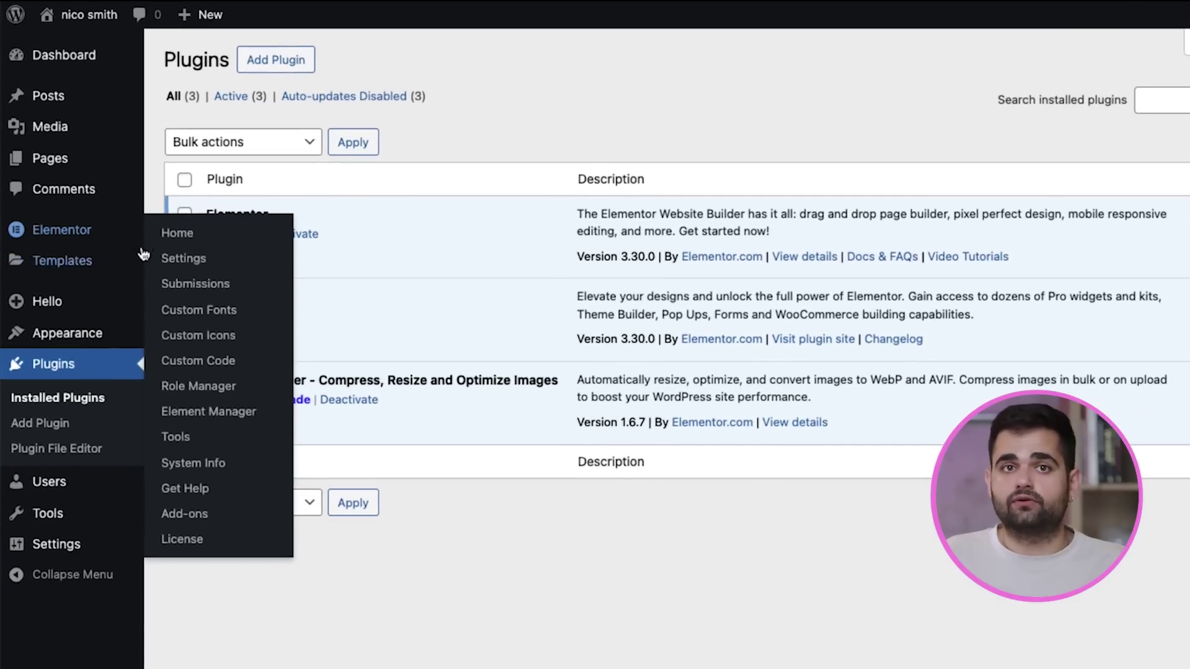
click(185, 266)
click(546, 161)
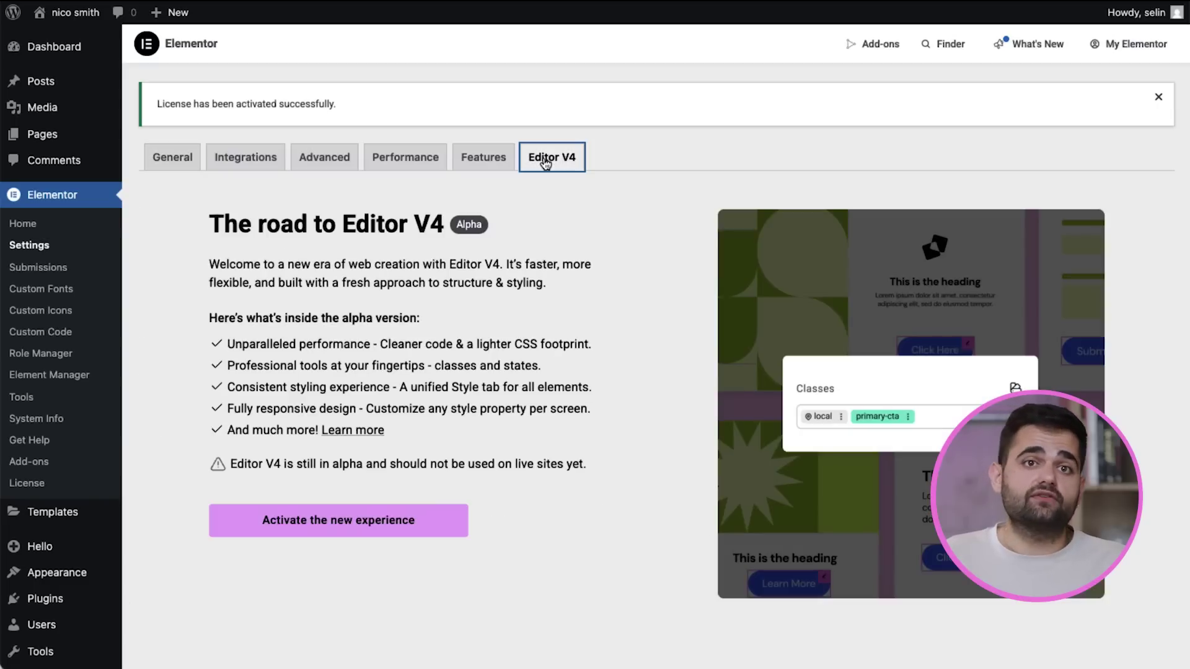
click(396, 522)
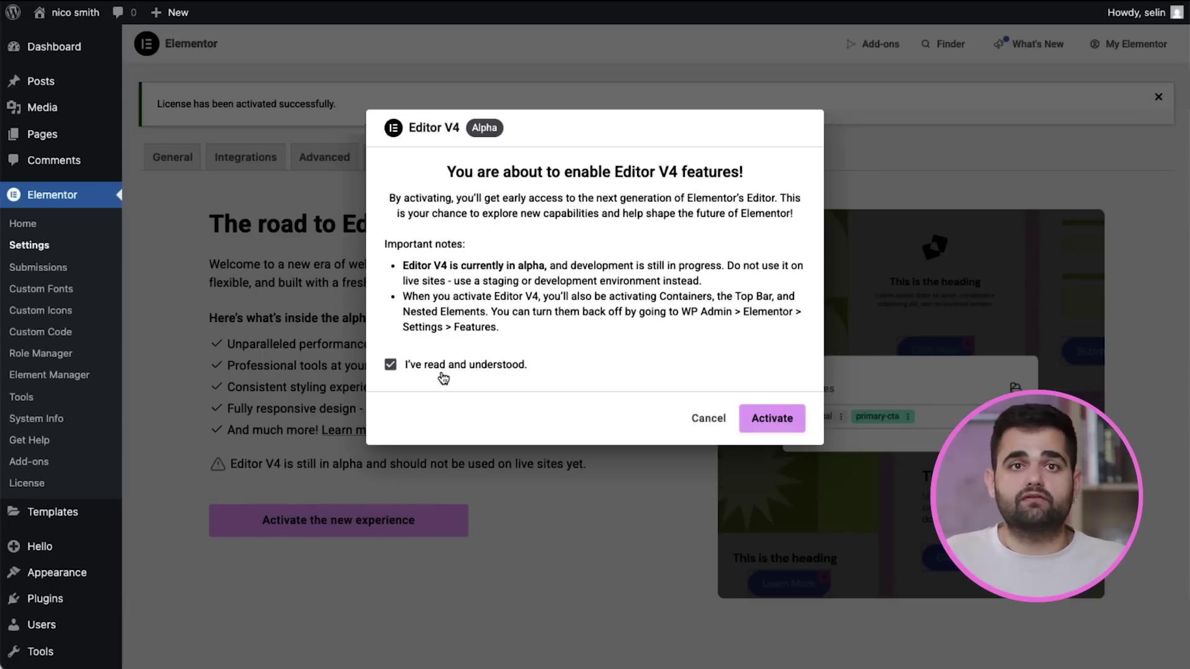
click(772, 419)
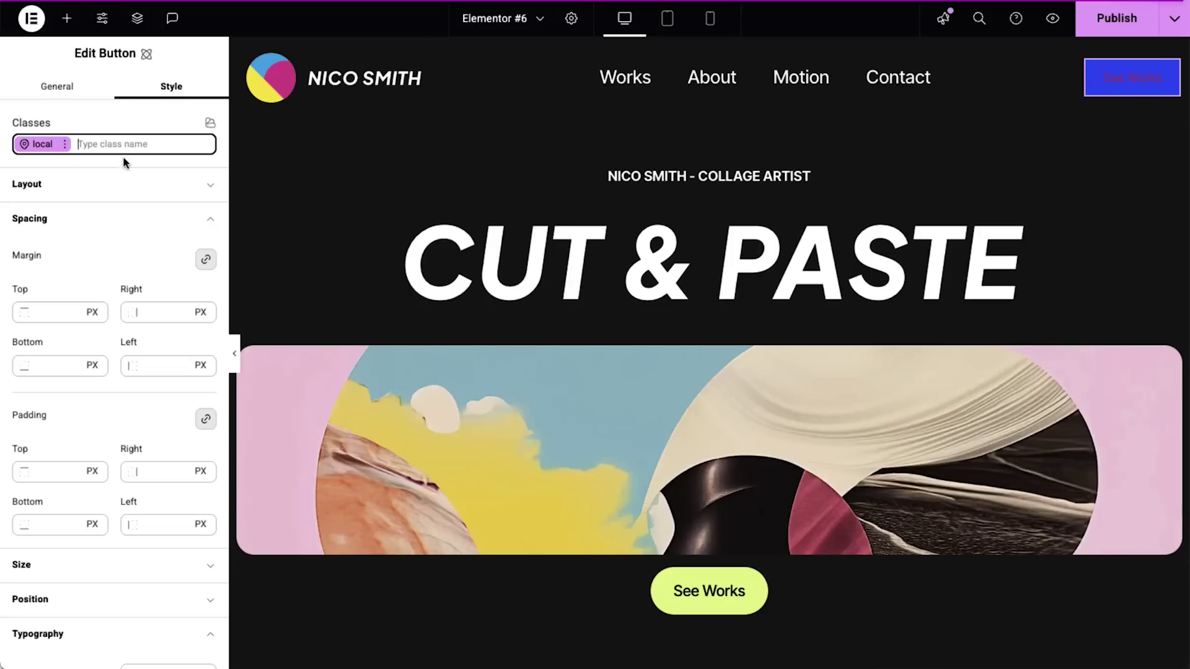
Apply the 'button' class to the See Works button and inspect its link markup in preview
click(121, 145)
text(button)
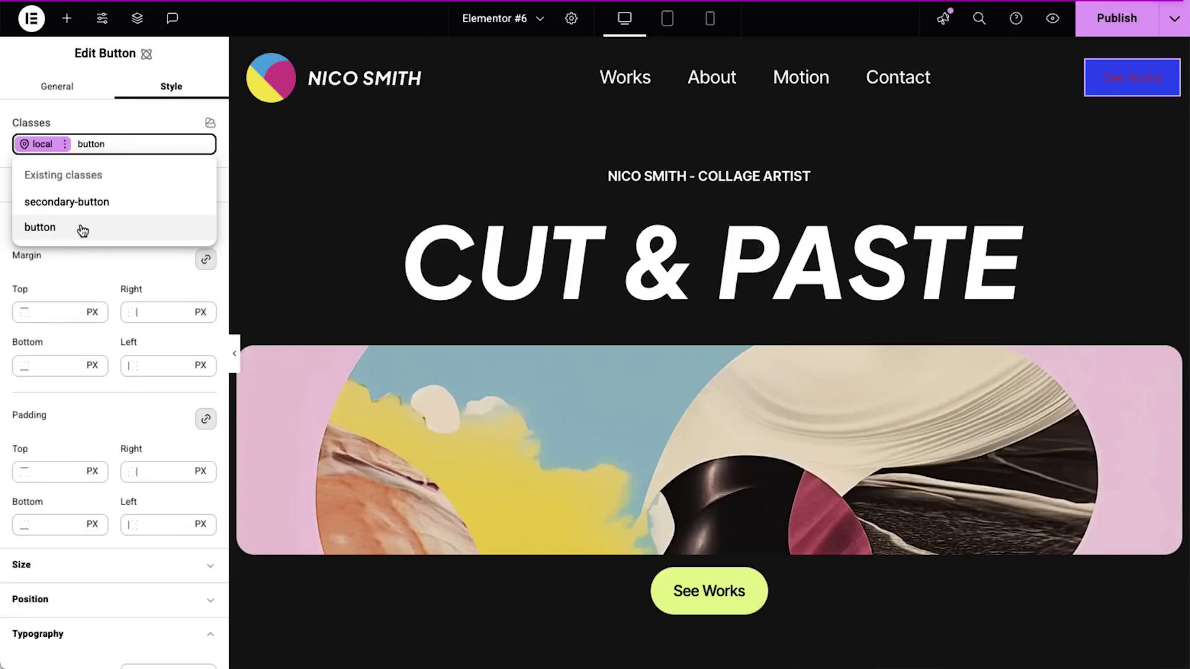
click(82, 230)
click(1061, 20)
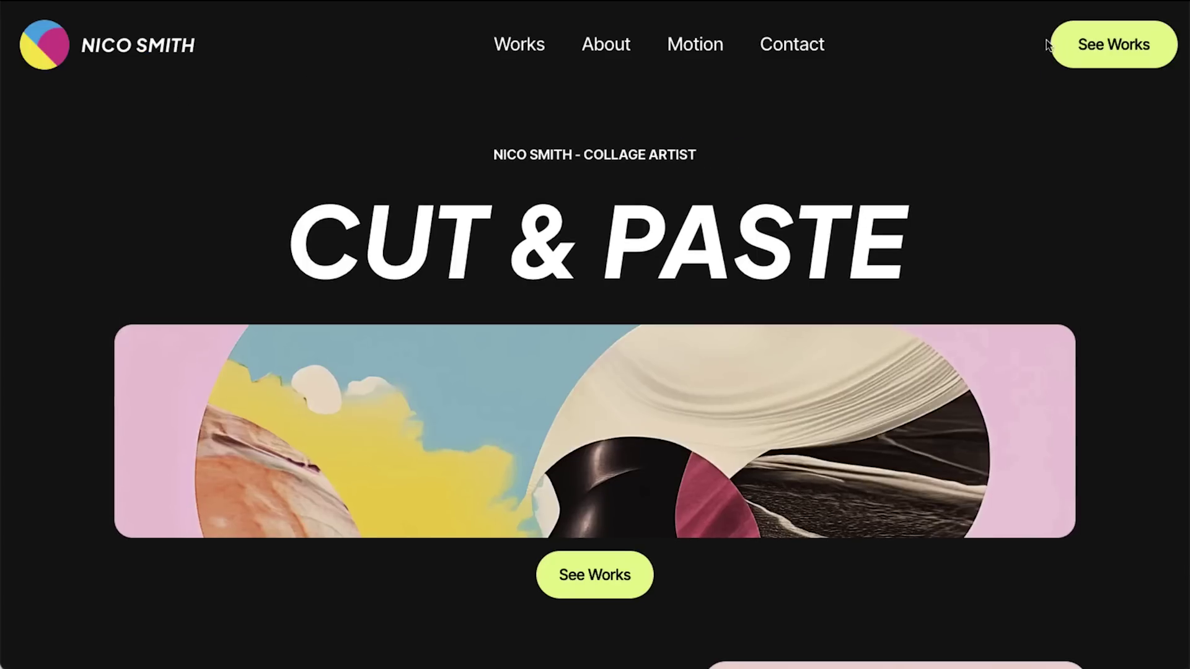
right_click(1072, 59)
click(1007, 181)
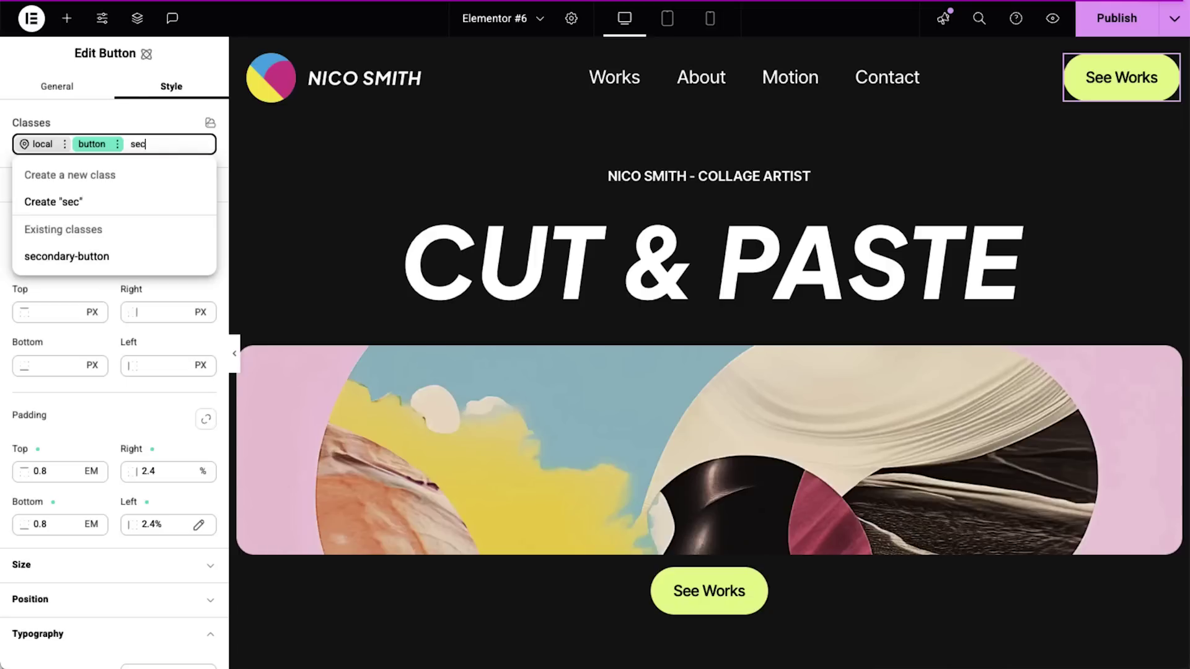
Add the 'secondary-button' class, inspect the outlined link, and place a new Heading above CUT & PASTE
click(165, 267)
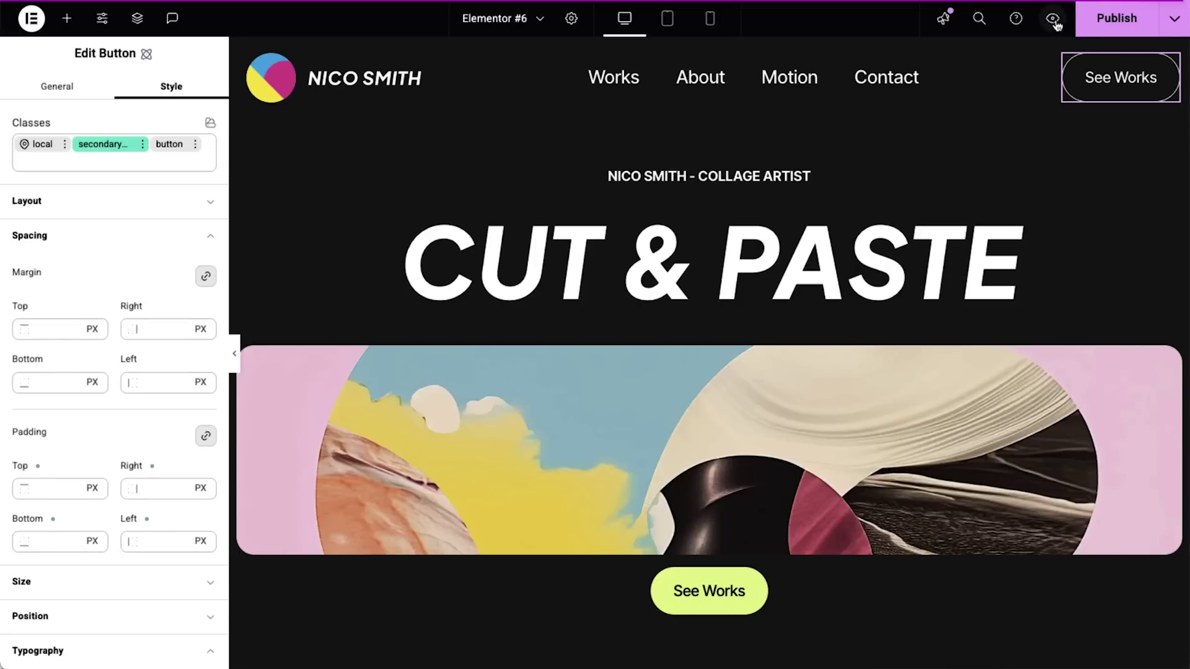
click(1053, 18)
right_click(1062, 56)
click(961, 185)
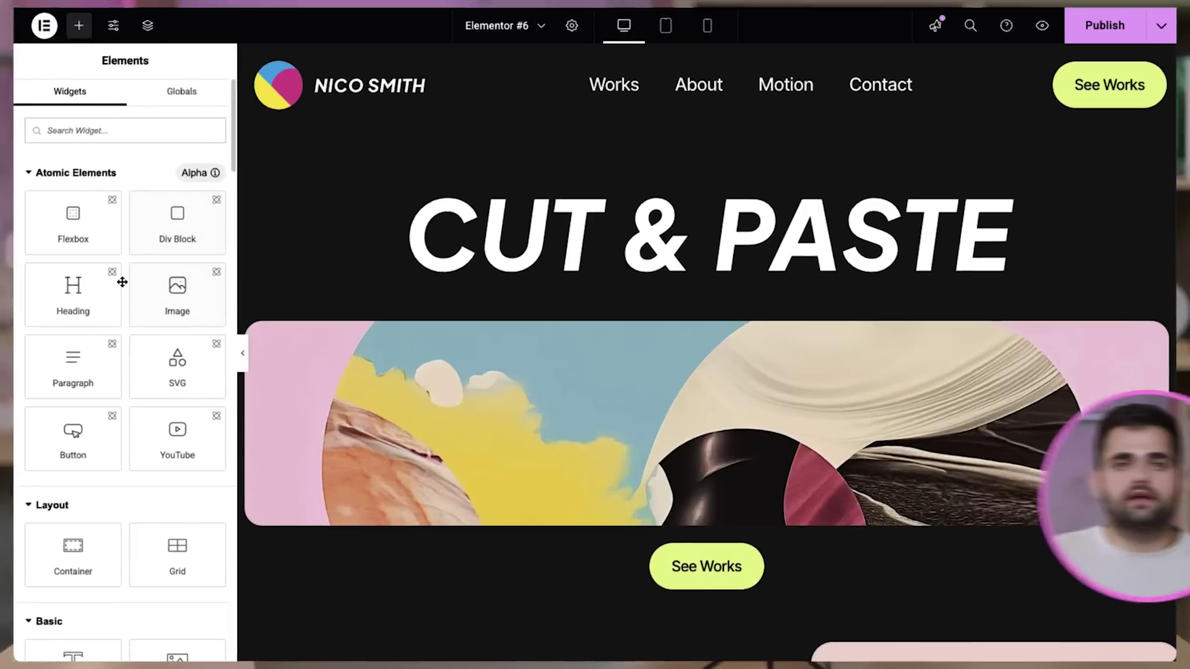
drag(80, 297, 550, 197)
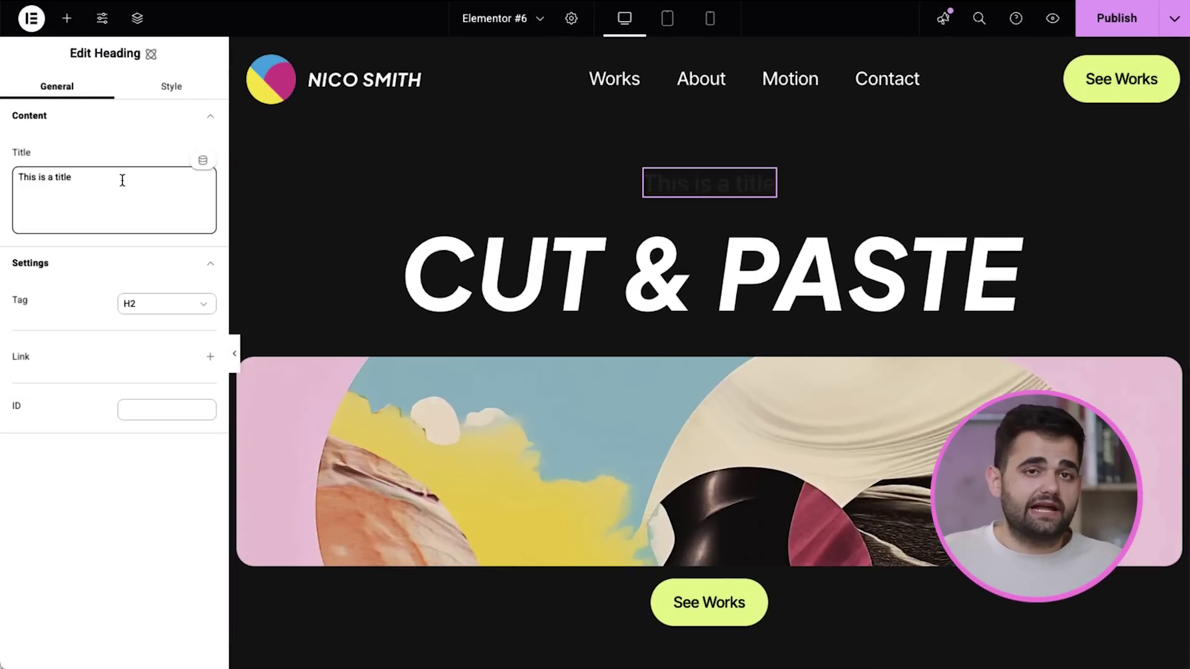
Apply the eyebrow-text class to the new heading and review that class's own styles
click(168, 86)
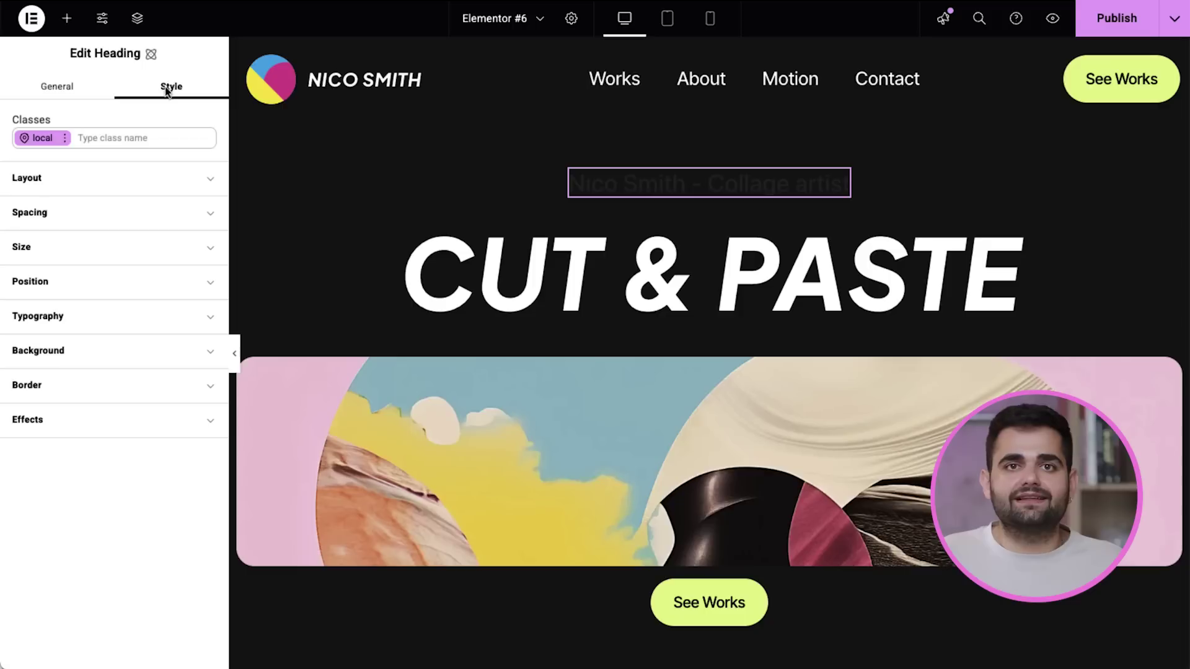
click(122, 140)
text(eye)
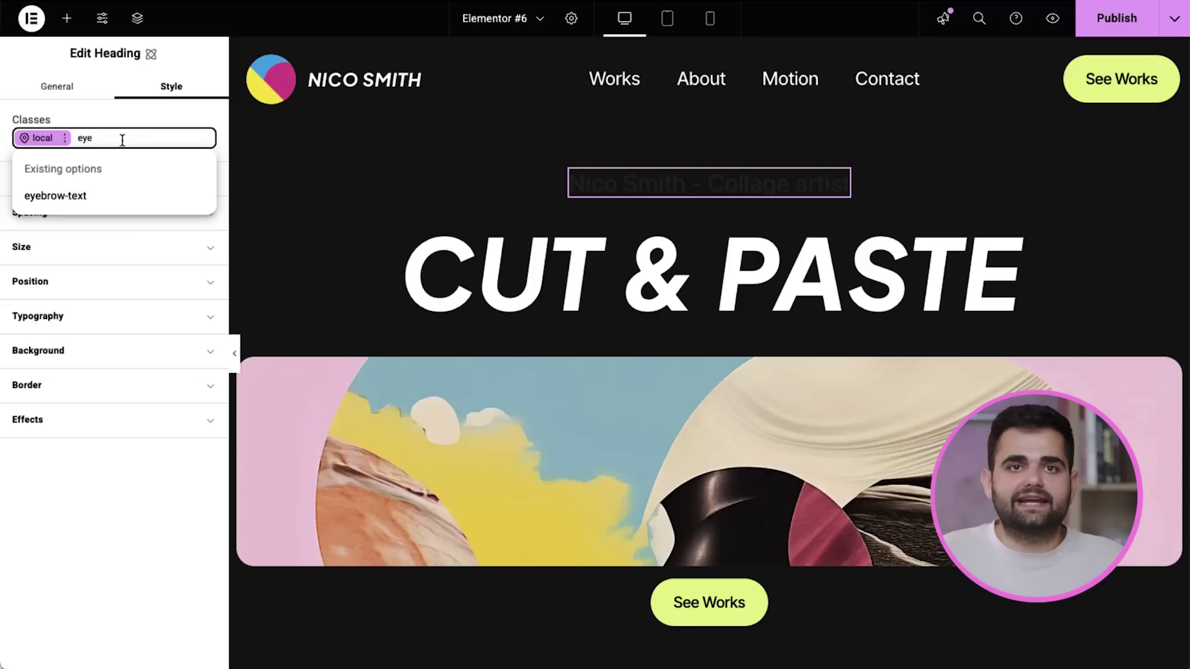
key(Return)
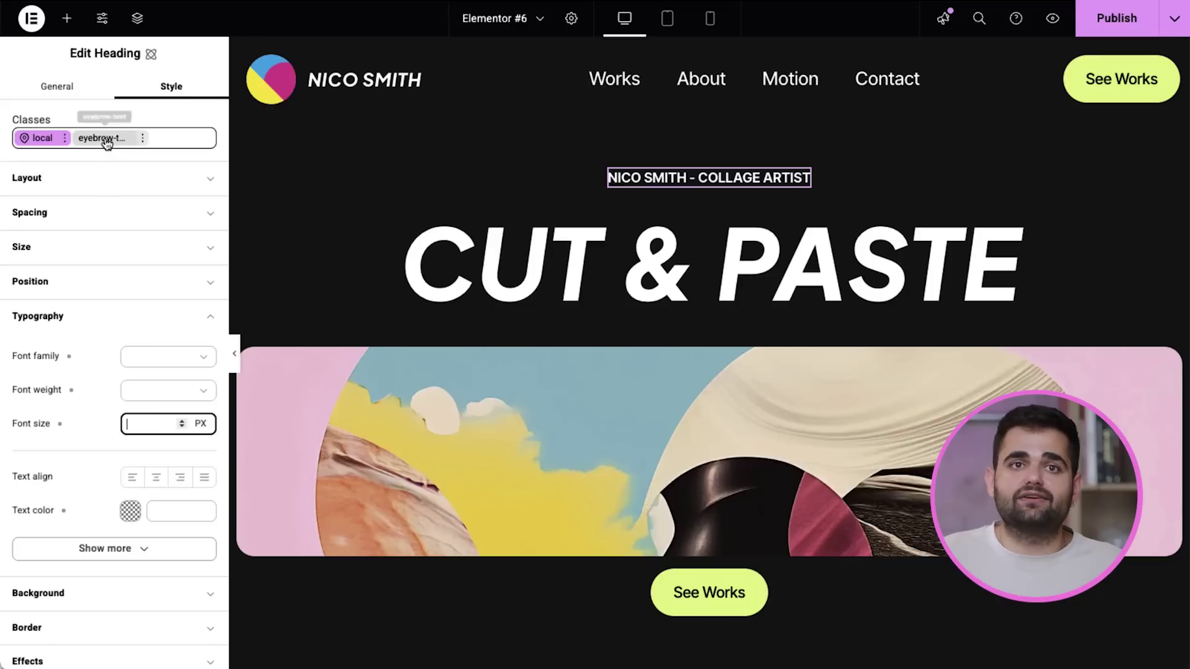
click(106, 140)
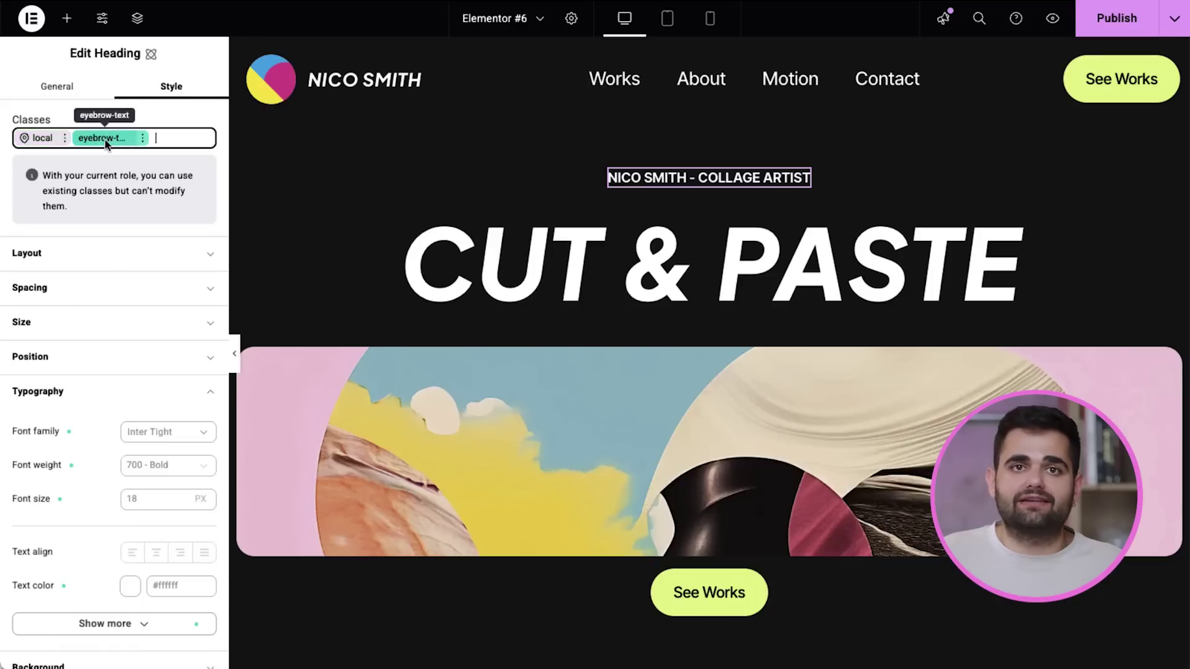
click(122, 400)
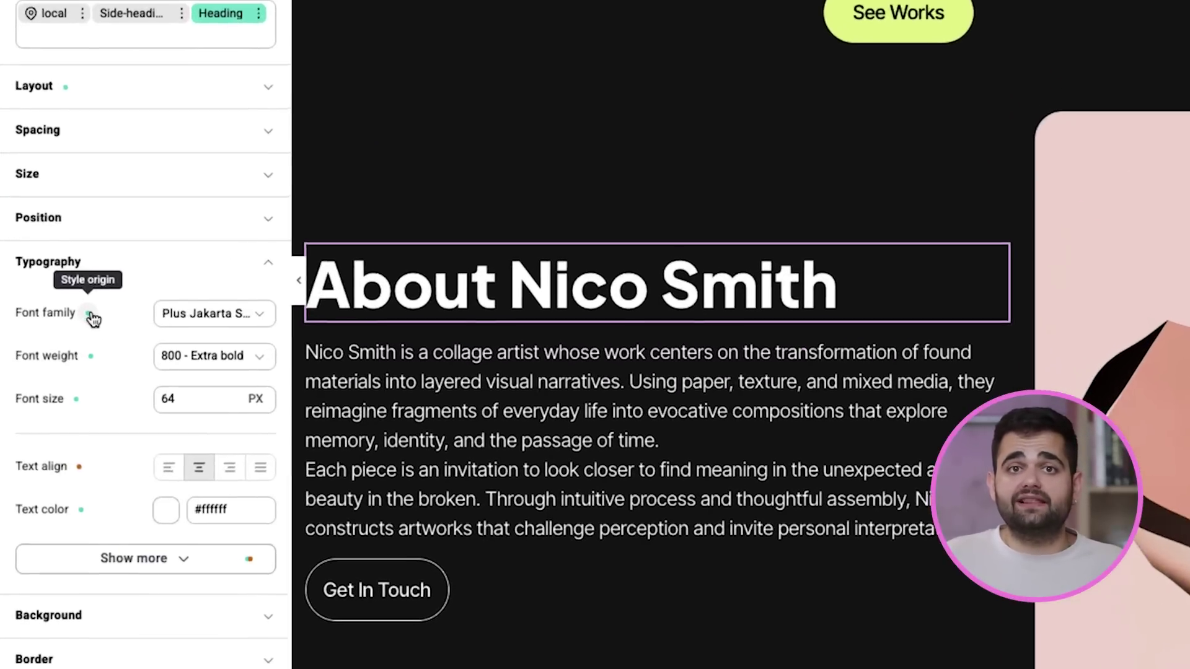
Trace the heading's Font family and Text align values to the Side-heading and Heading classes
click(87, 379)
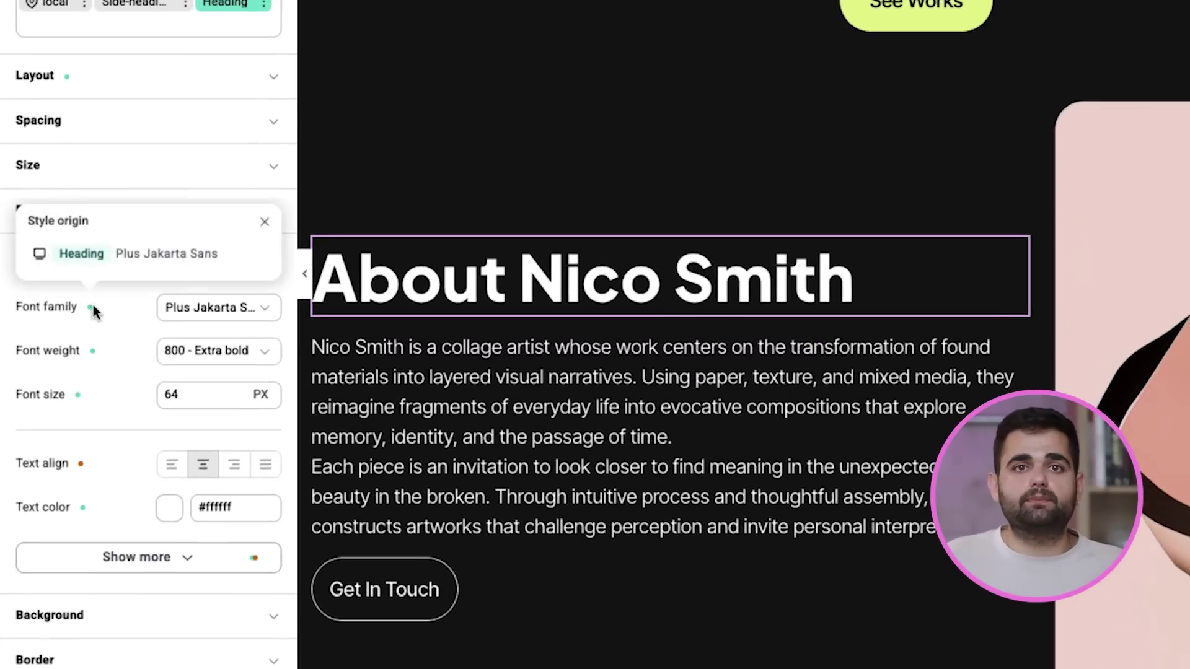
click(81, 467)
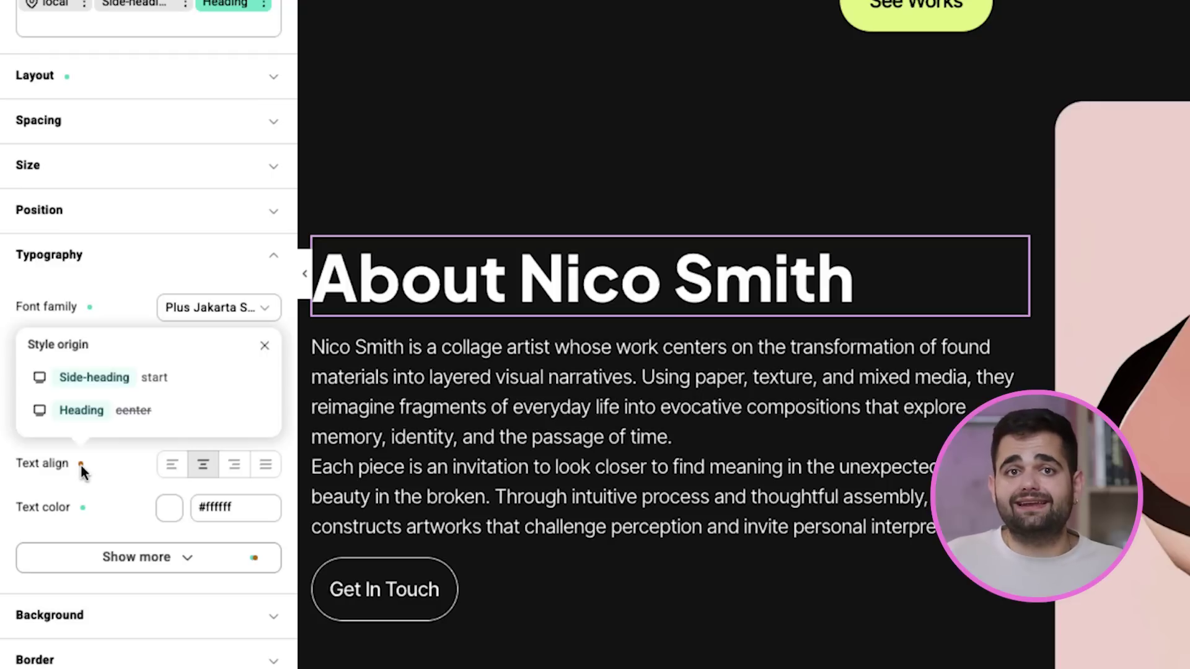
click(80, 464)
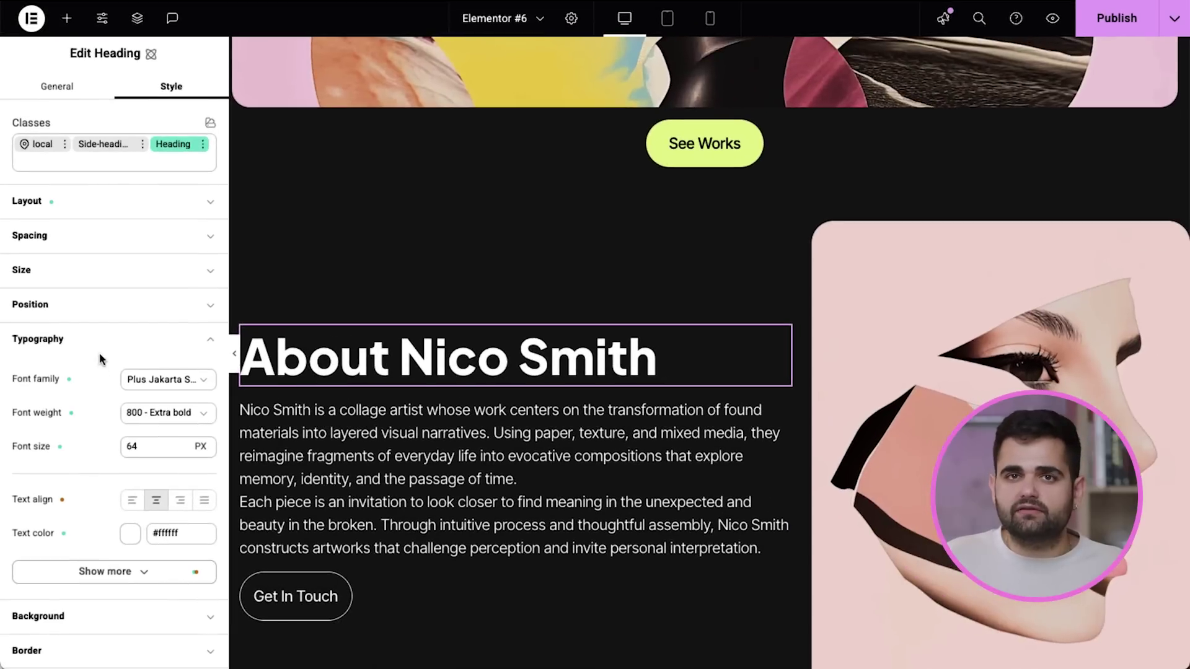
click(102, 340)
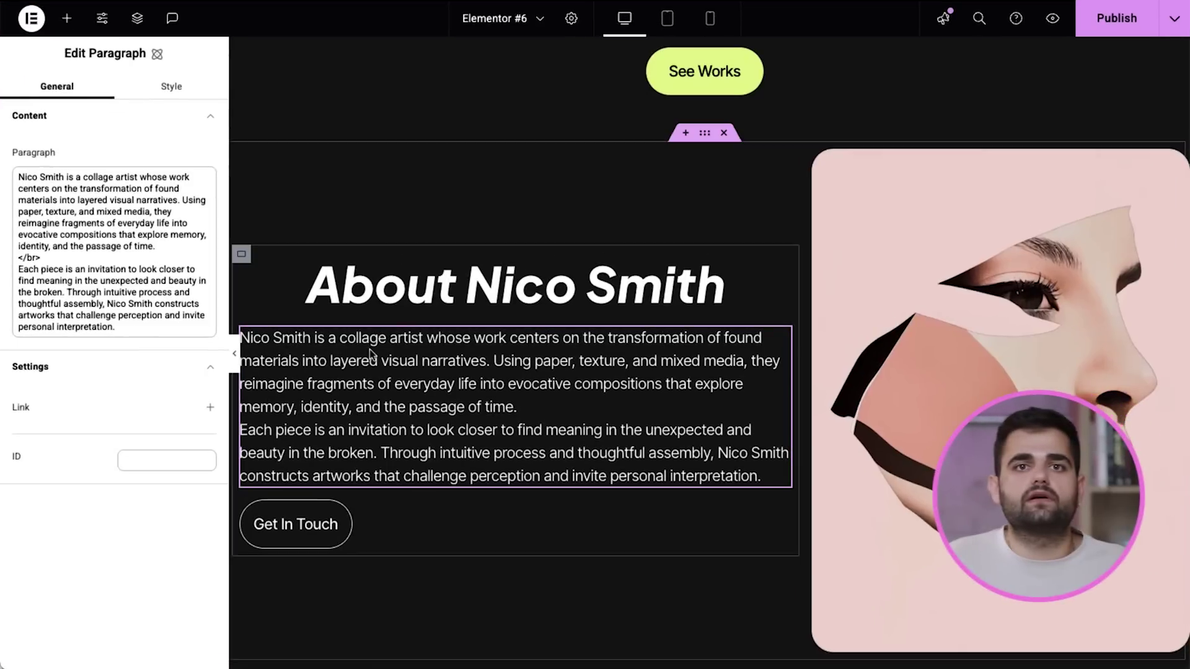
click(419, 298)
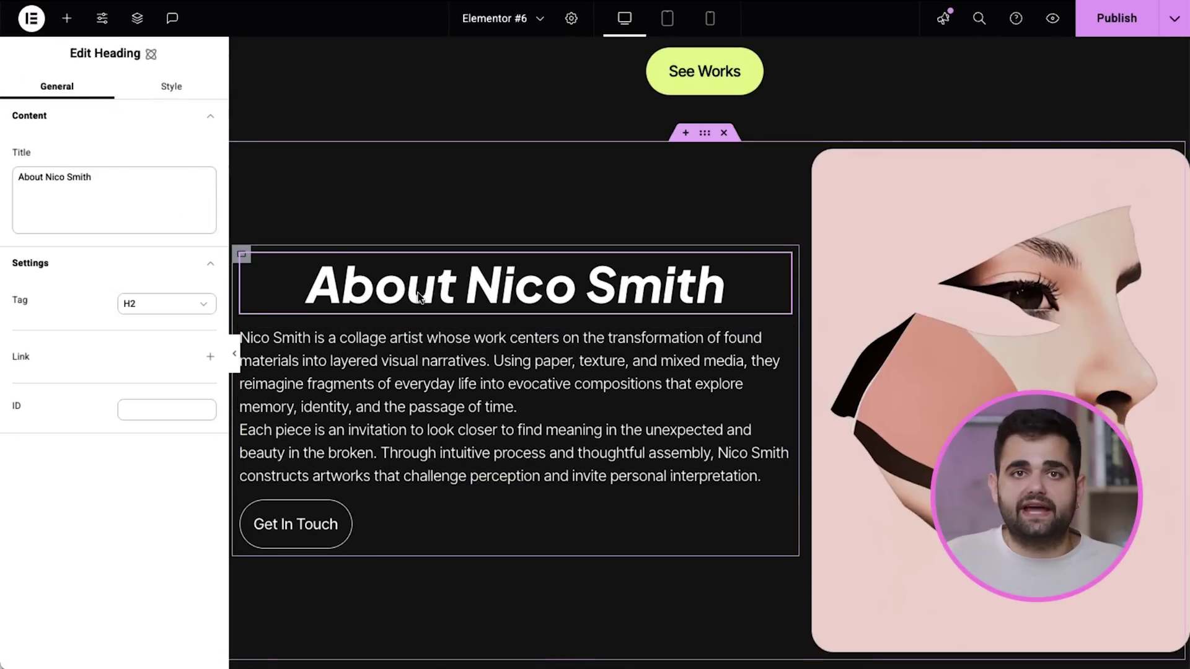
click(167, 90)
click(157, 145)
text(side)
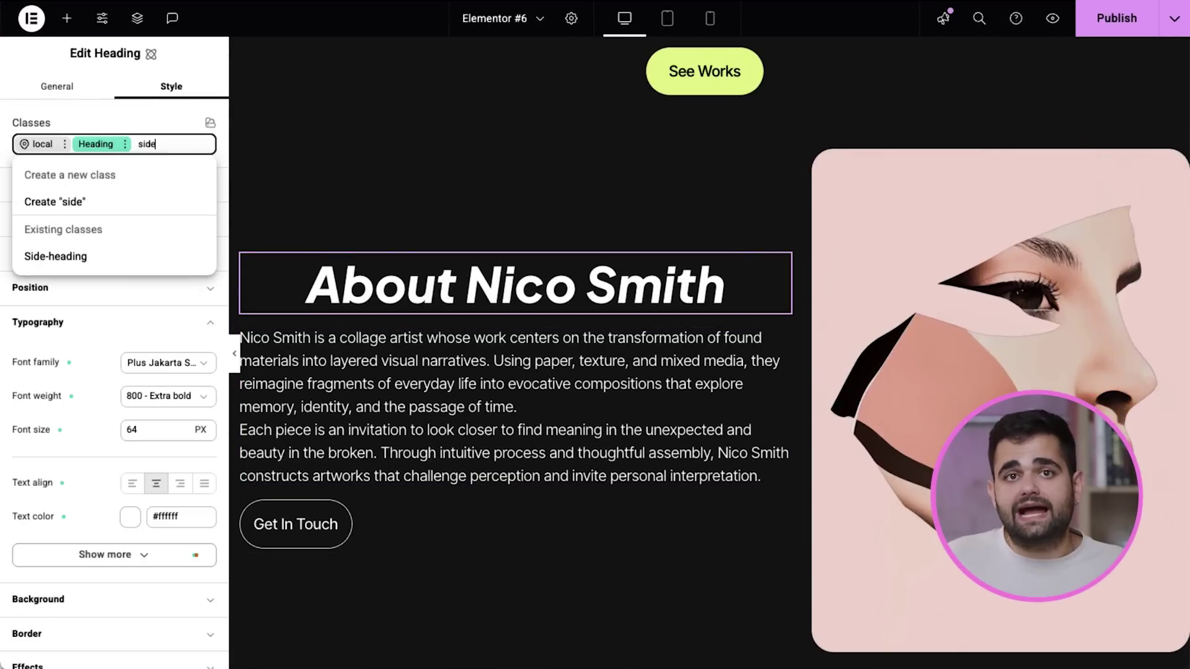
click(121, 258)
Set the heading's text colour to light grey #d9d9d9
click(130, 534)
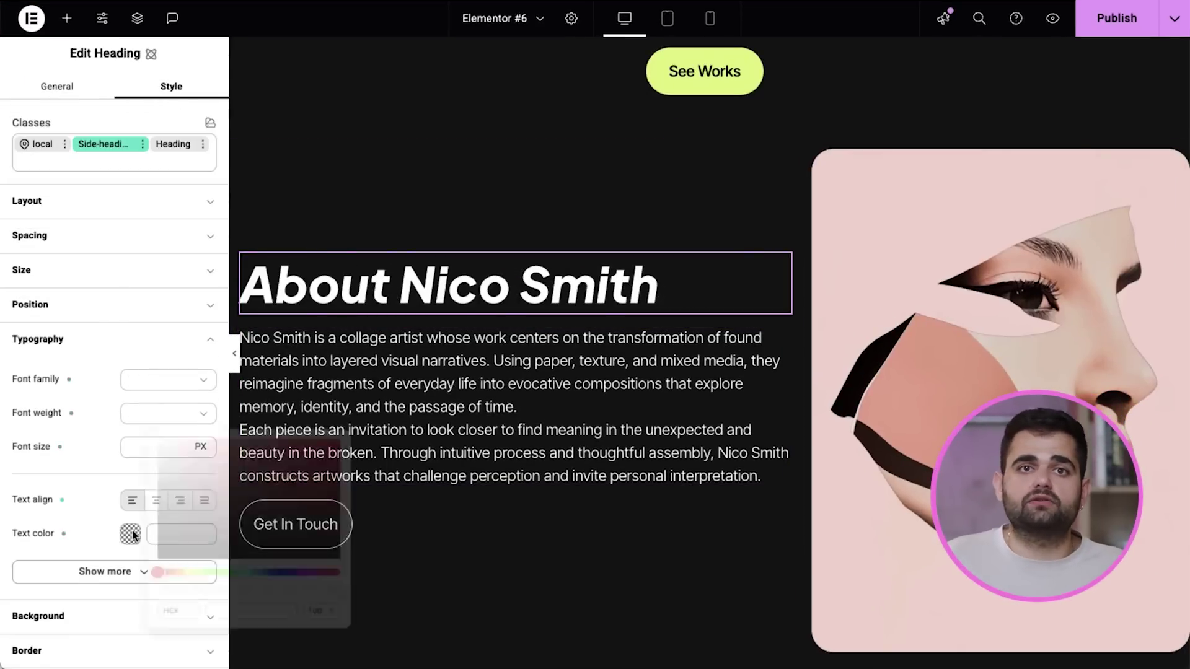
drag(162, 420, 150, 436)
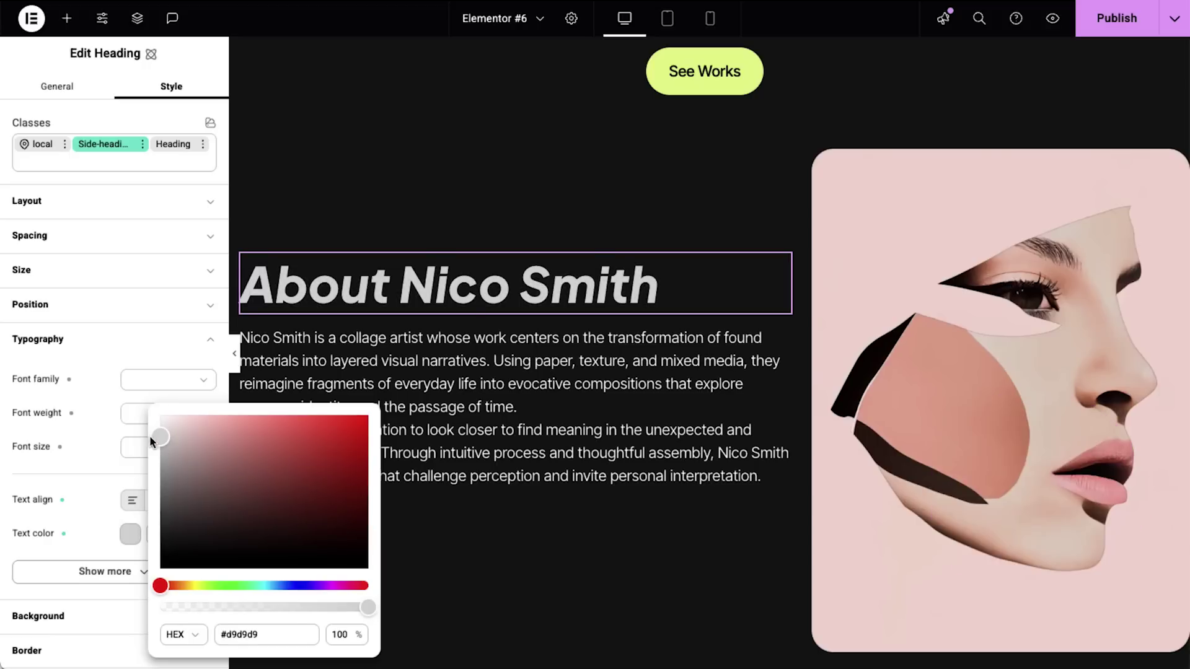
click(56, 452)
Give the collage portrait a 2 EM corner radius and a 2px solid #E2F78C border
click(871, 417)
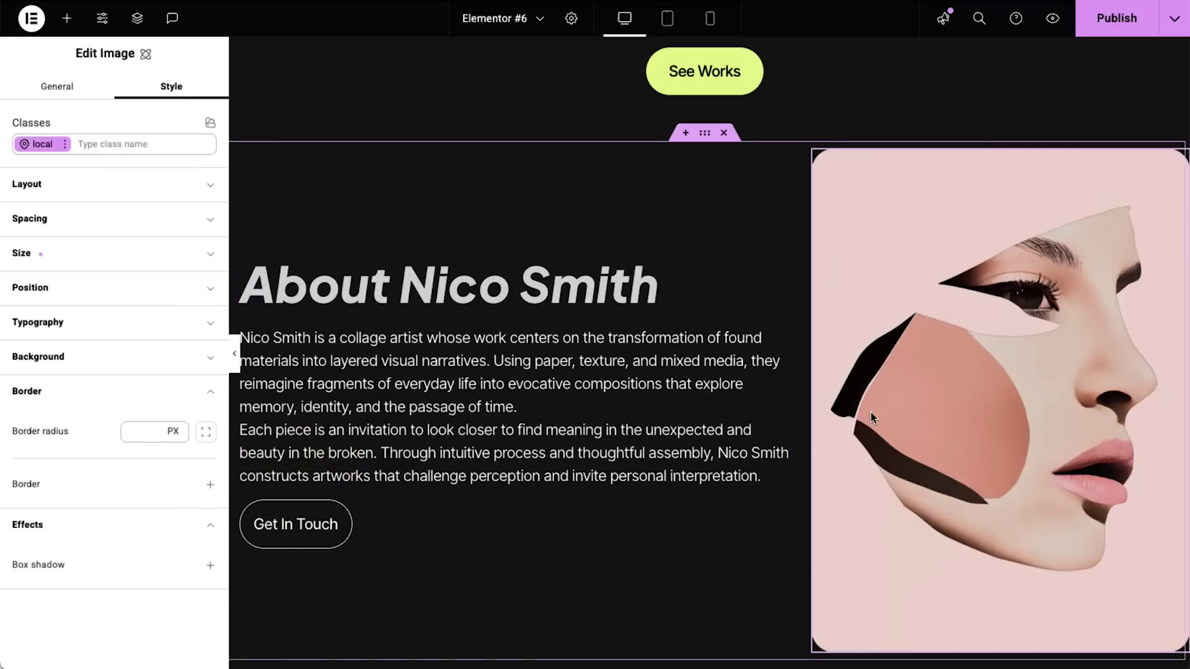
click(173, 431)
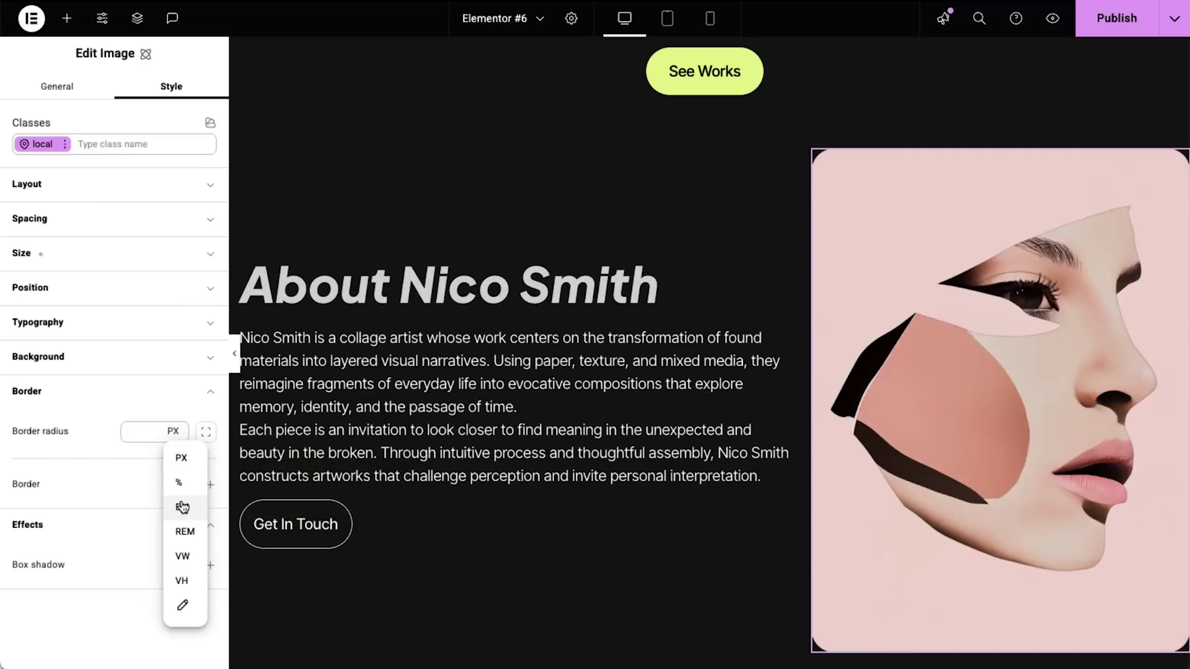
click(175, 505)
click(210, 484)
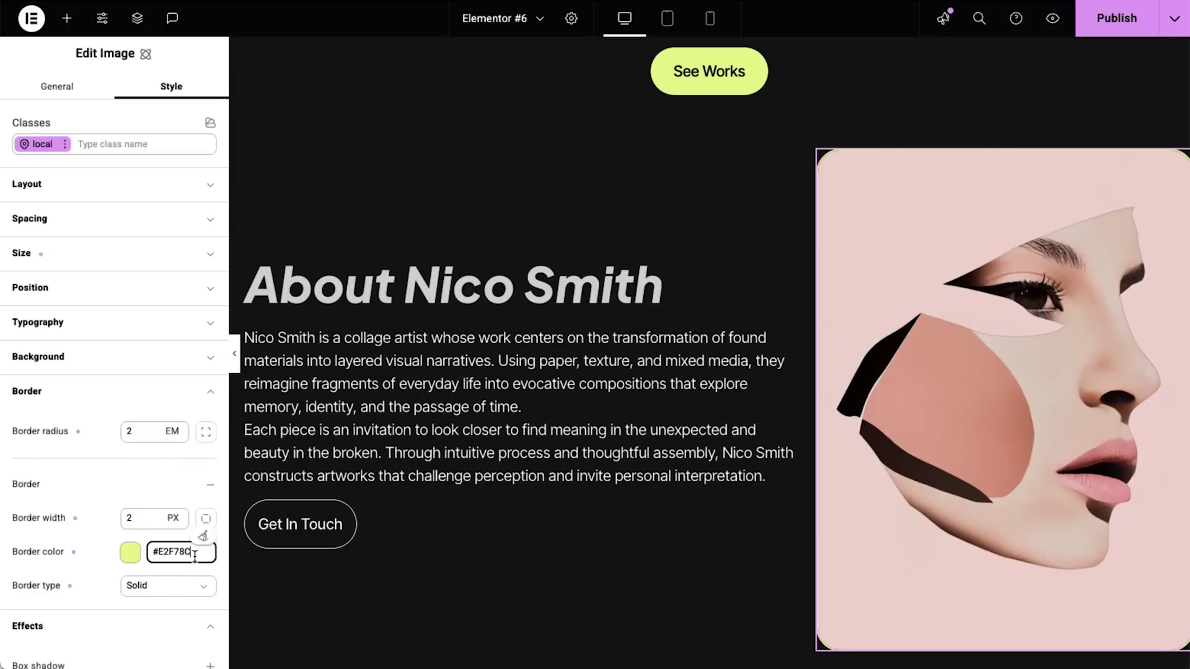
click(291, 286)
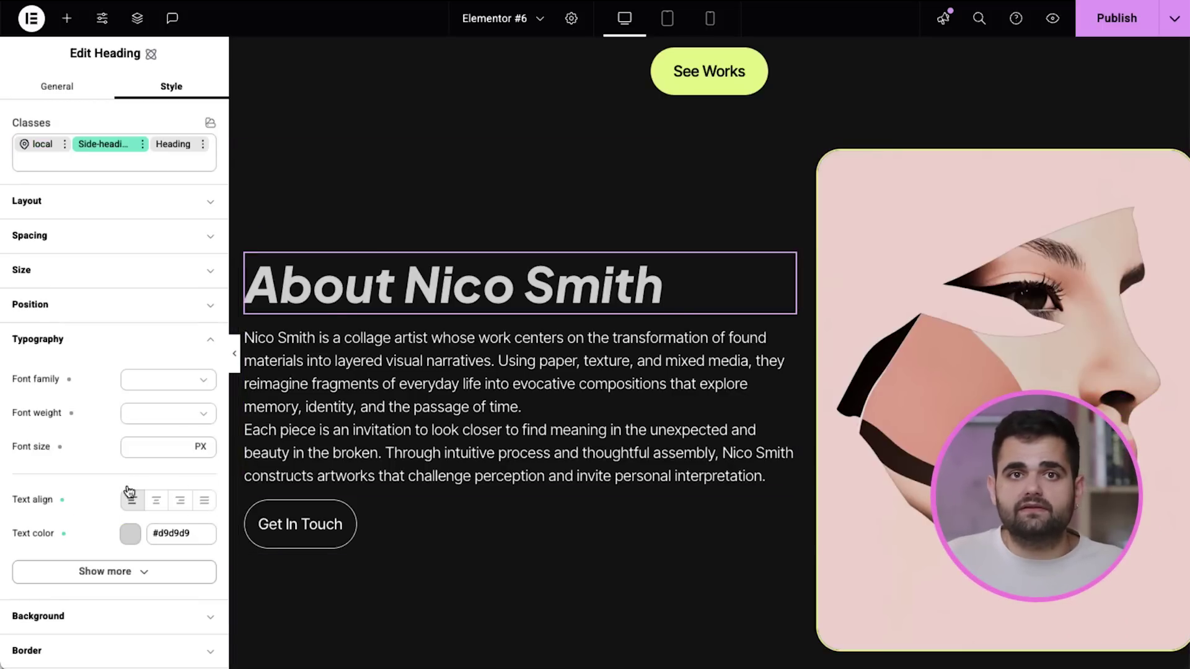
Change the About Nico Smith heading's text colour to white #ffffff
click(129, 535)
drag(161, 437, 156, 398)
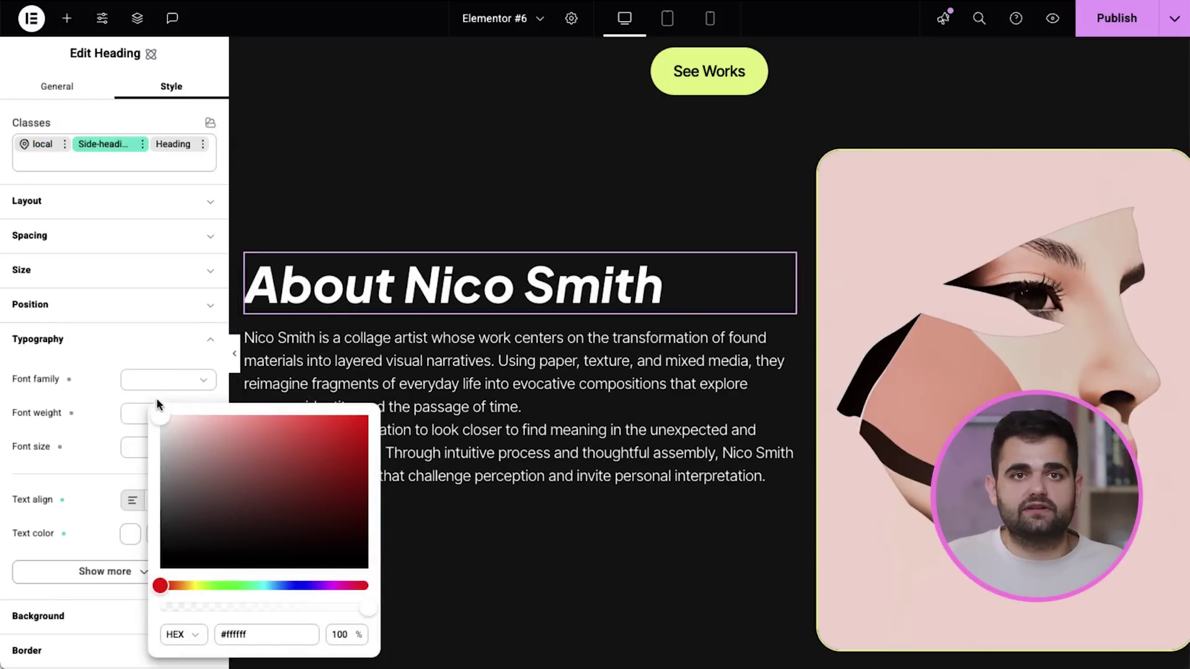
click(897, 346)
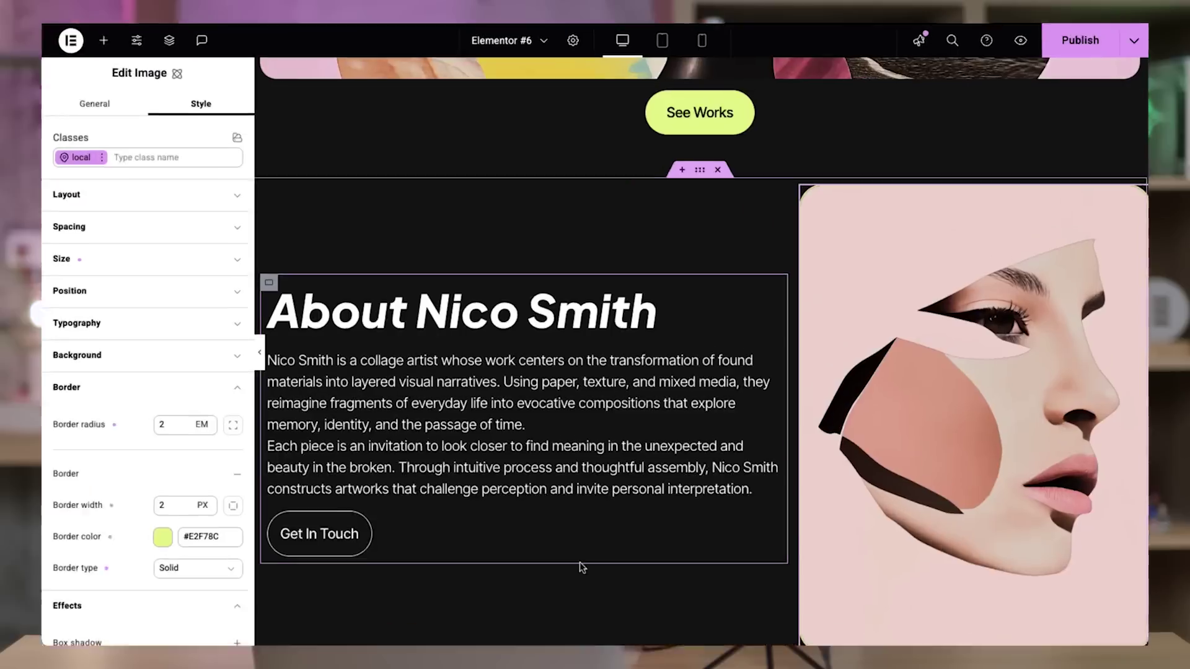
Pad the See More button with 48px on left and right and 0.8em on top and bottom
scroll(578, 579, down, 10)
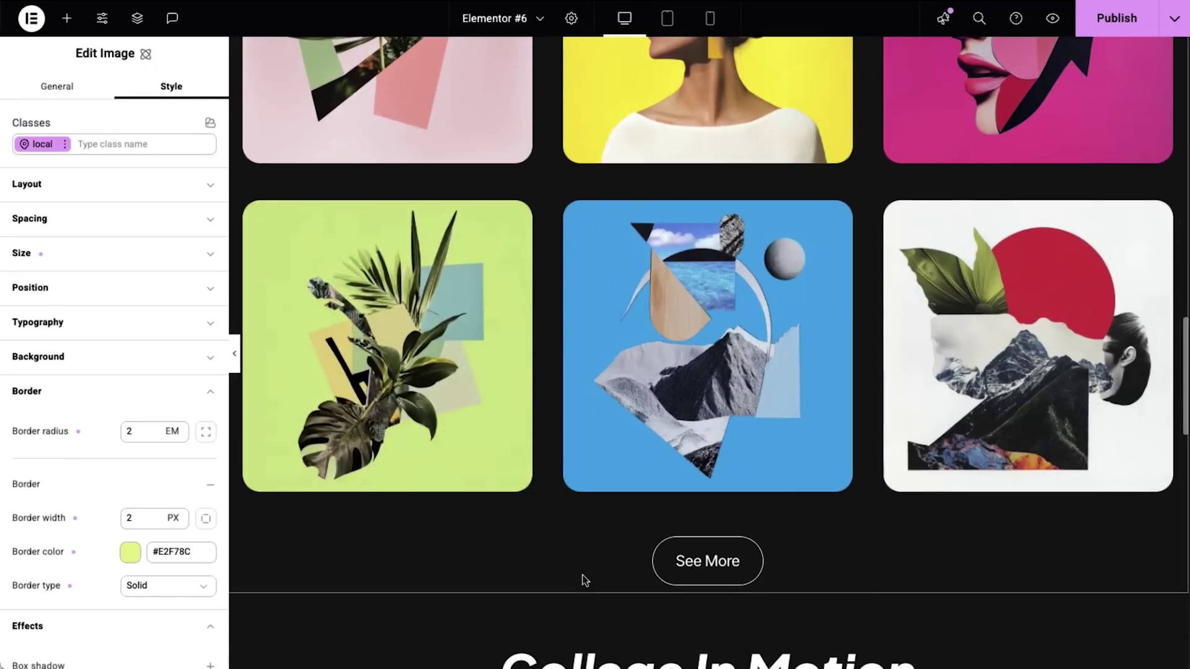
click(693, 574)
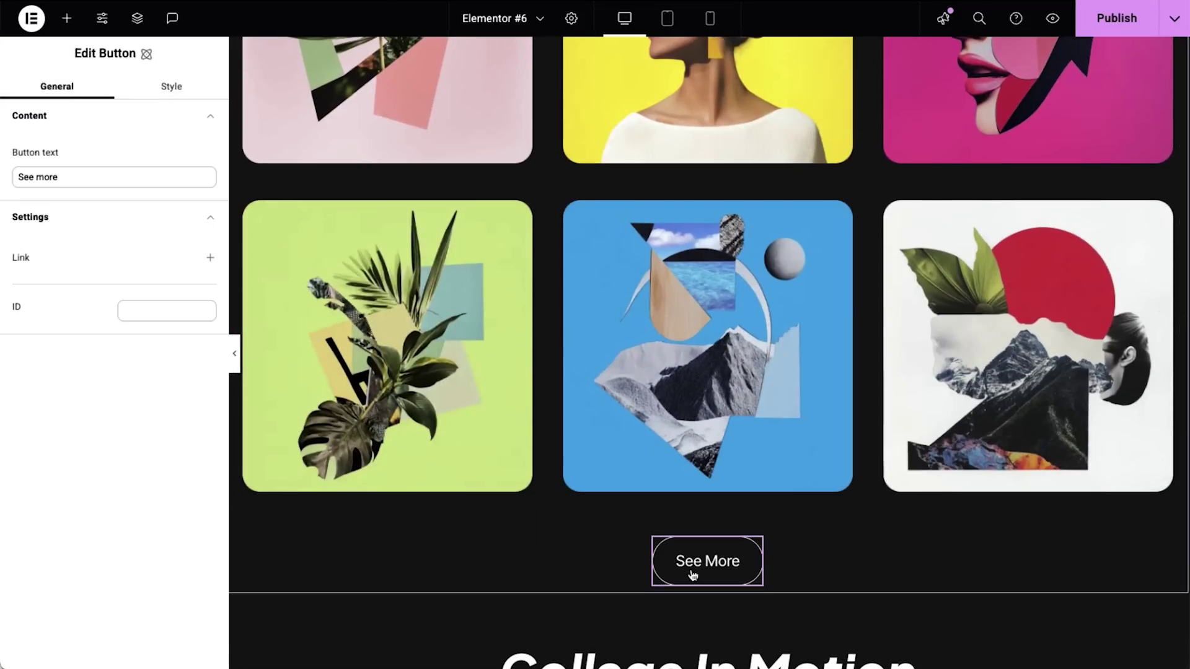
click(192, 92)
click(173, 241)
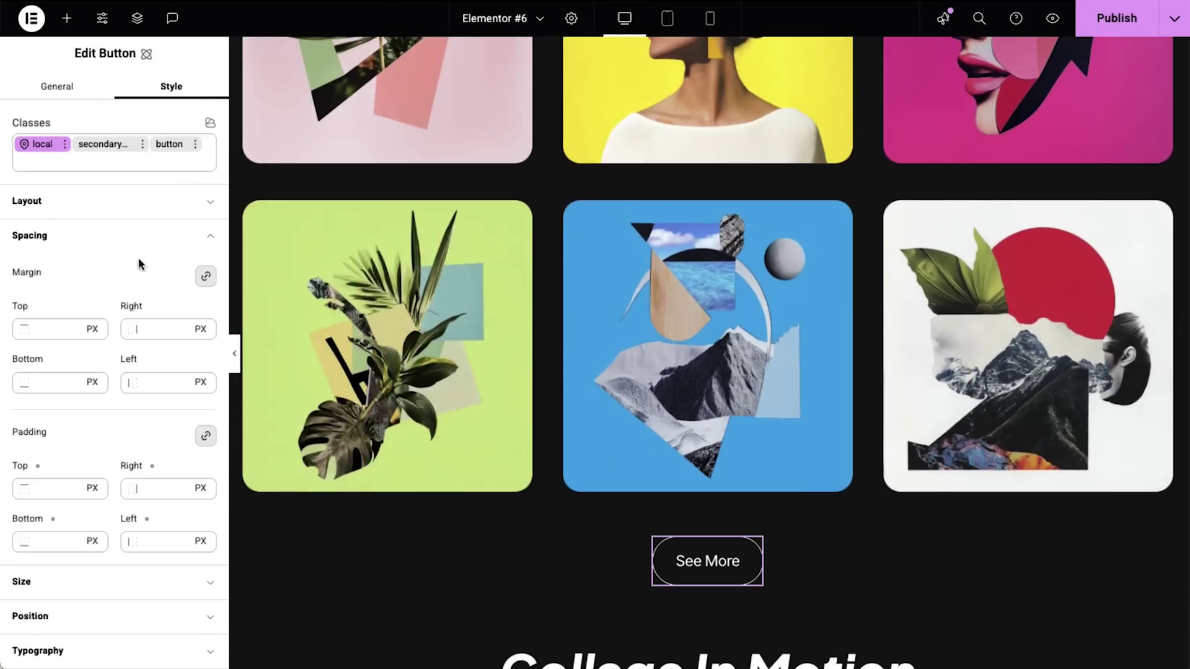
scroll(80, 383, down, 3)
click(121, 315)
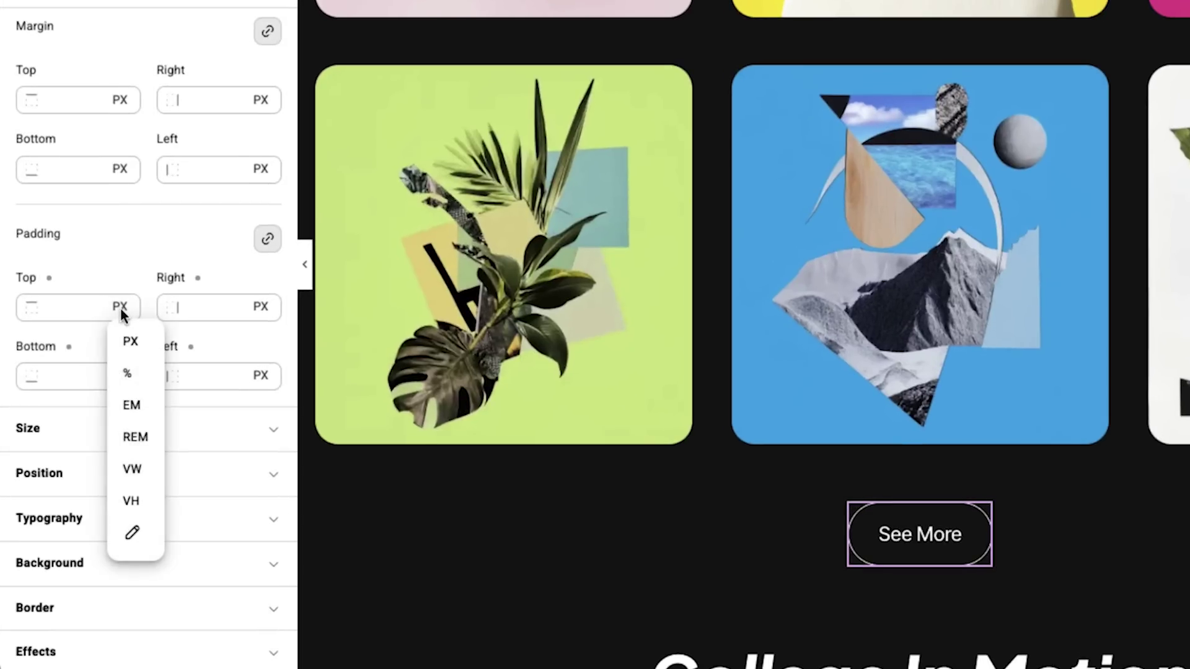
click(73, 303)
text(16)
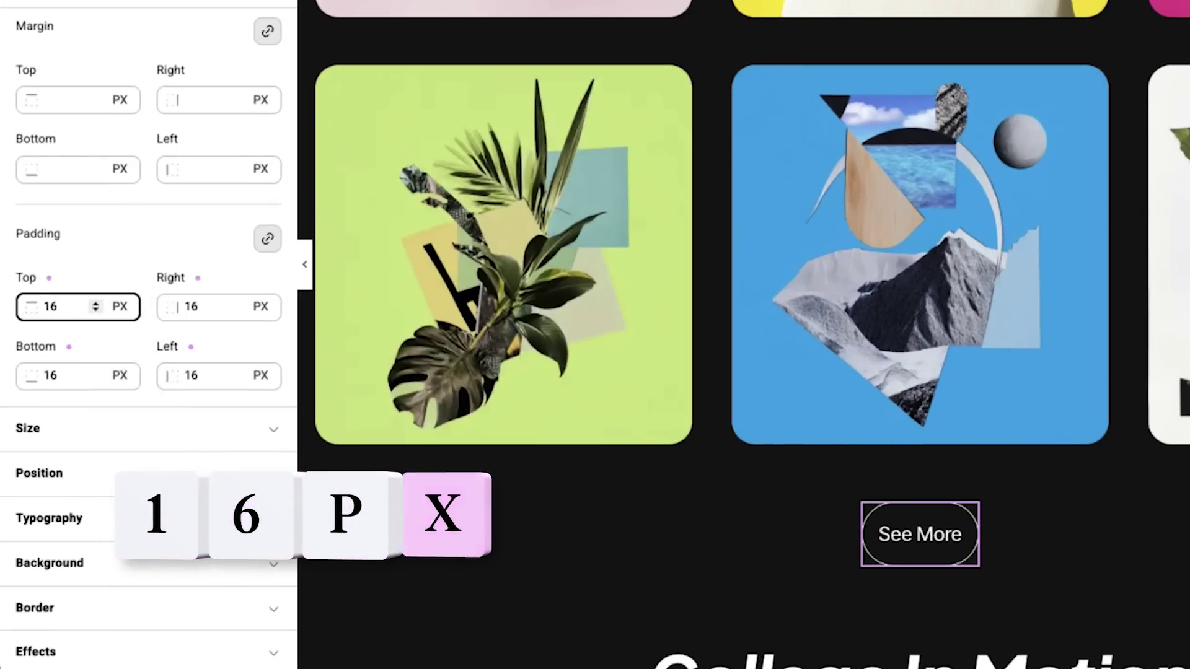
text(48)
click(198, 375)
text(48)
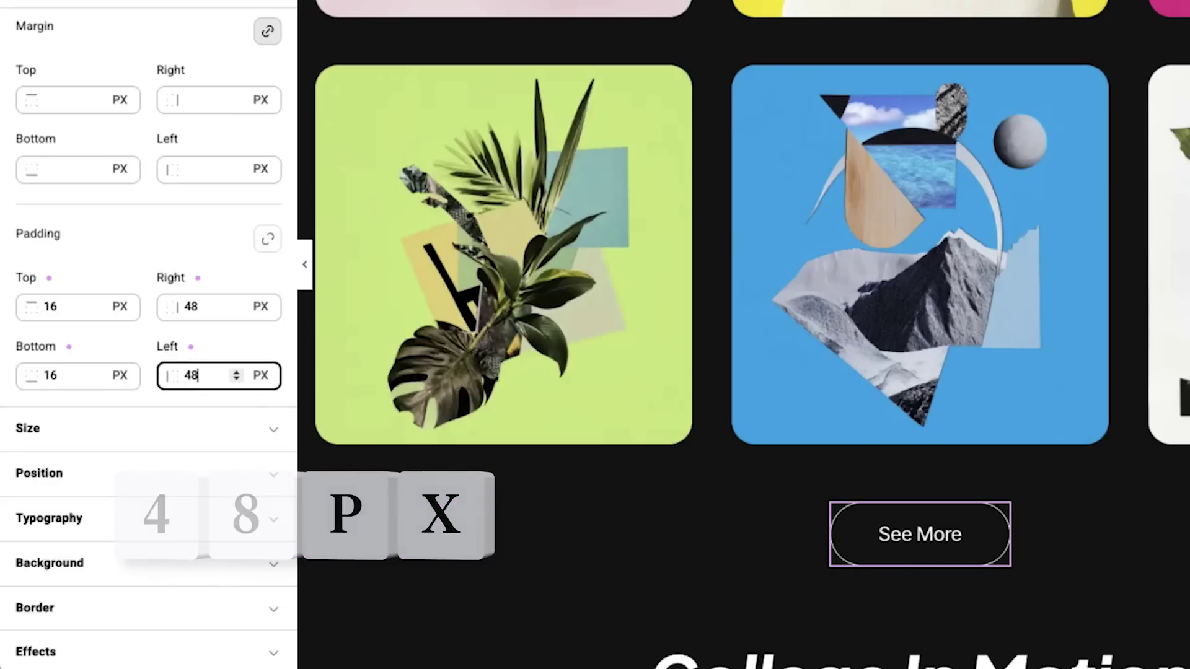
double_click(70, 308)
text(0.8em)
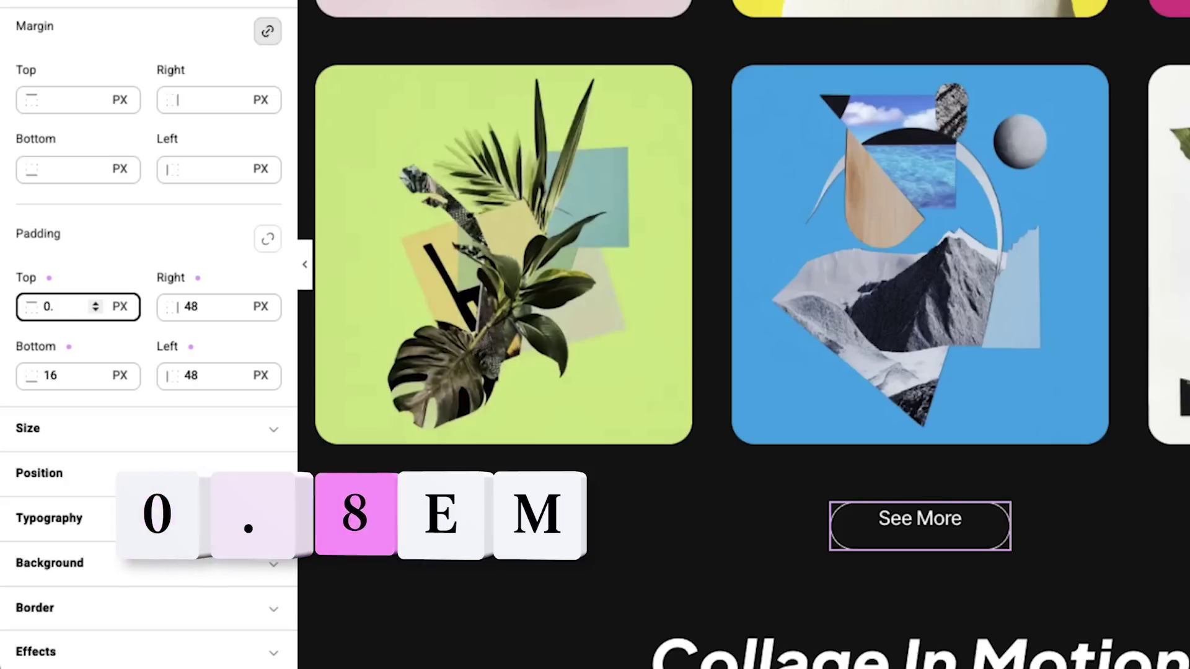
text(0.8em)
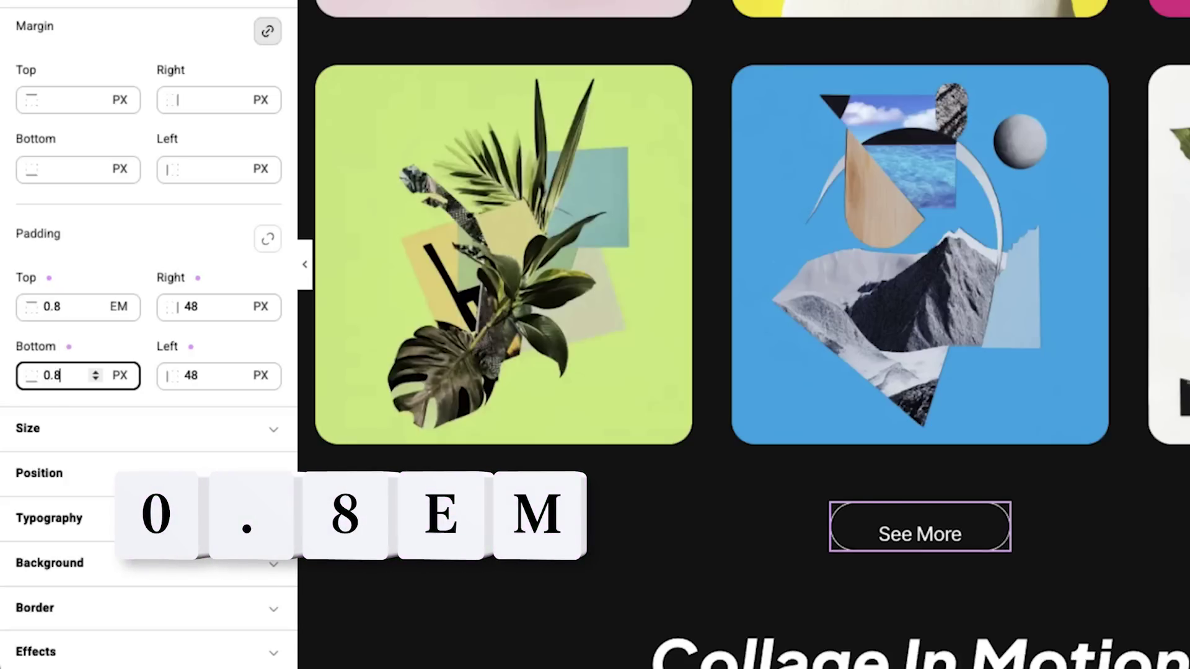
text(10%)
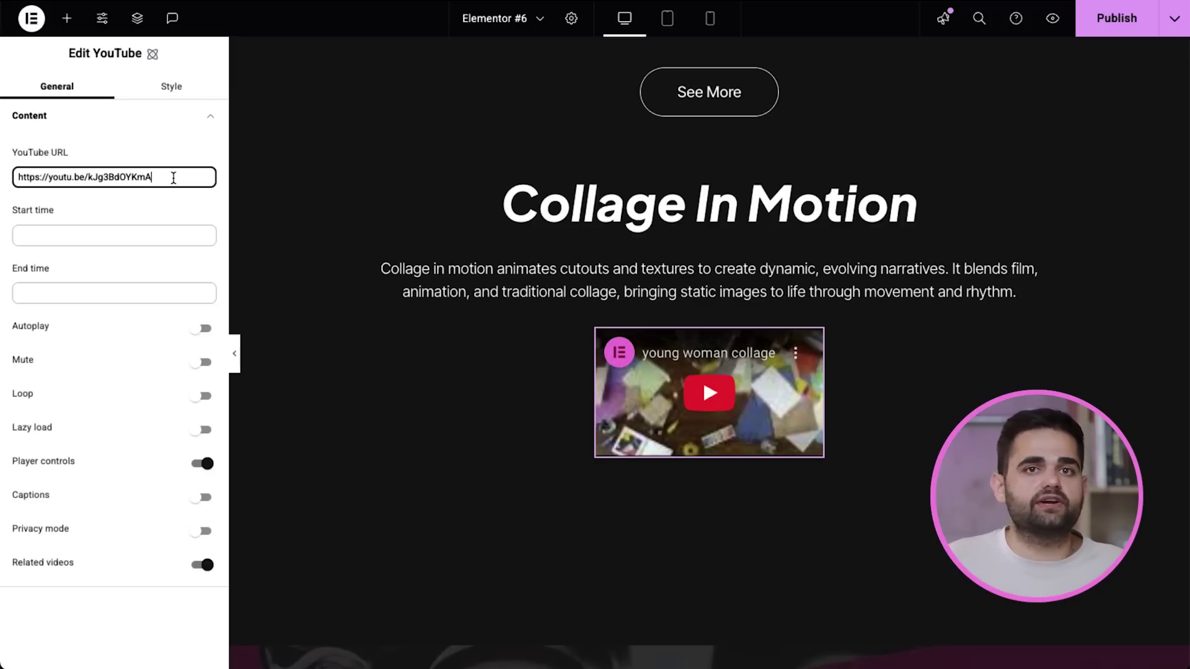
Make the YouTube video start at 5 seconds, autoplay and loop
text(5)
click(204, 329)
click(204, 397)
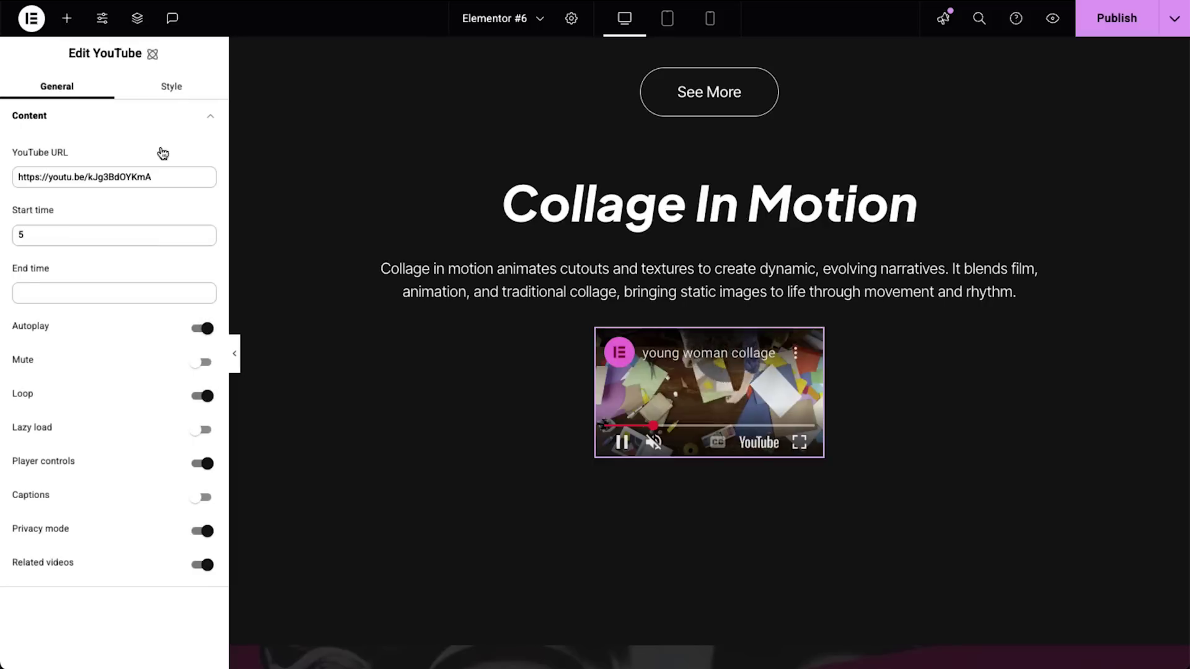
Switch the video embed's layout to flex, centered on both axes
click(171, 86)
click(80, 243)
click(62, 332)
click(156, 366)
Give the video a 4/3 aspect ratio and stretch it to full width
scroll(128, 558, down, 4)
scroll(149, 496, down, 4)
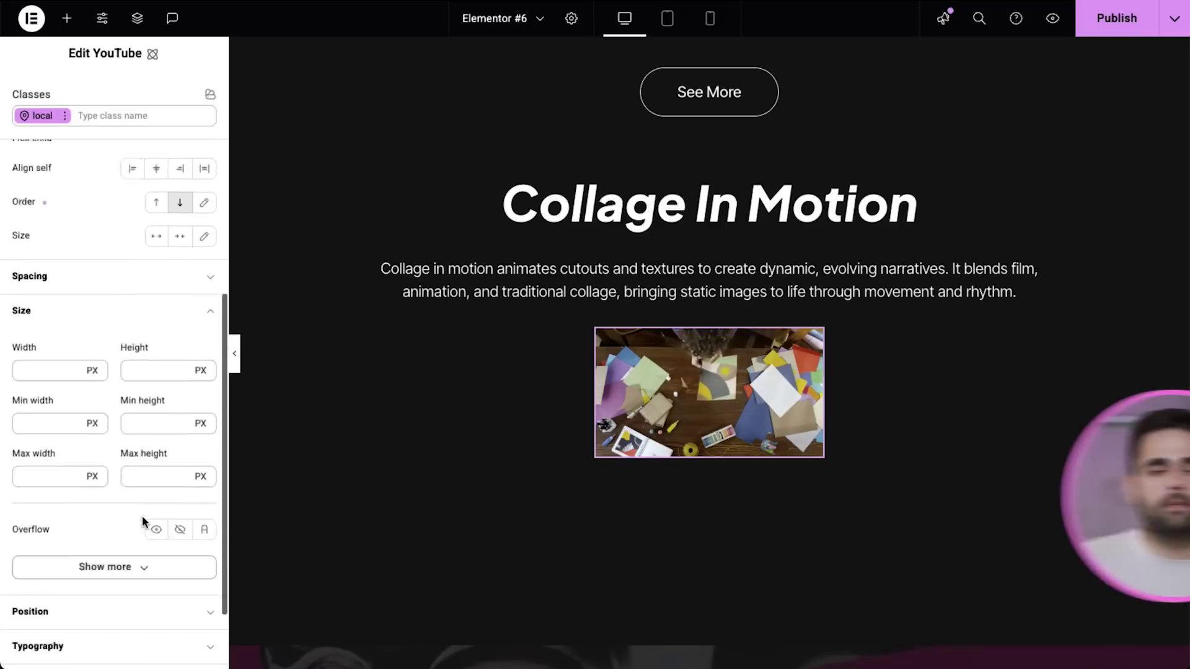
click(146, 475)
click(155, 508)
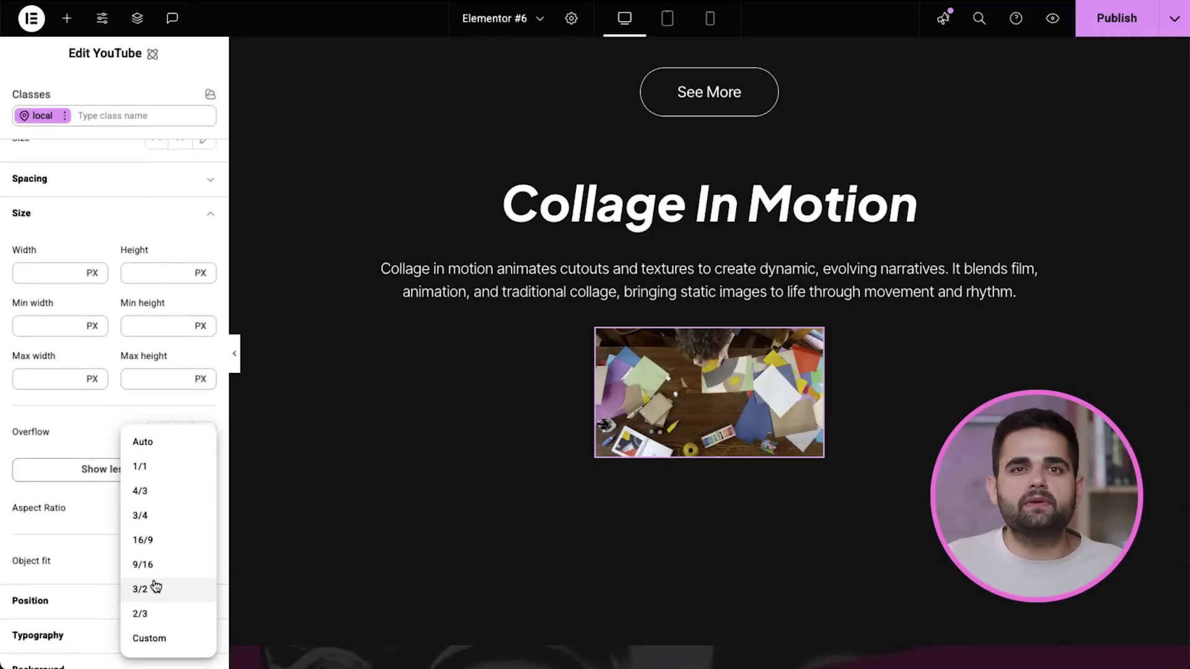
click(156, 588)
click(165, 519)
click(162, 494)
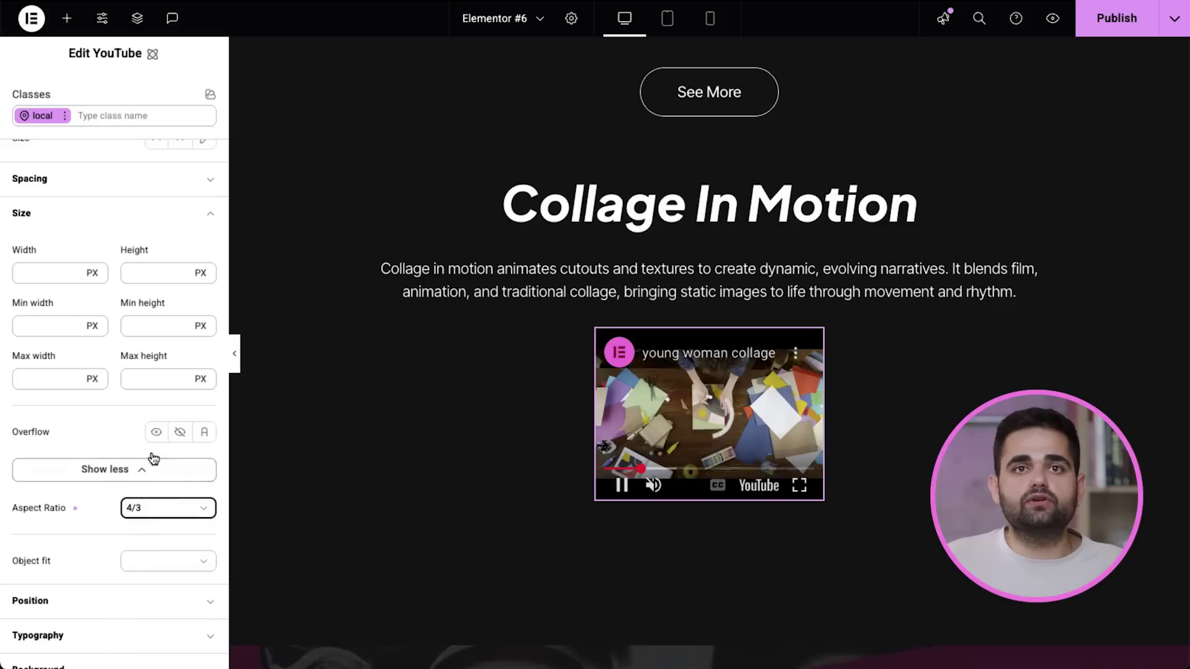
scroll(155, 211, up, 3)
click(205, 233)
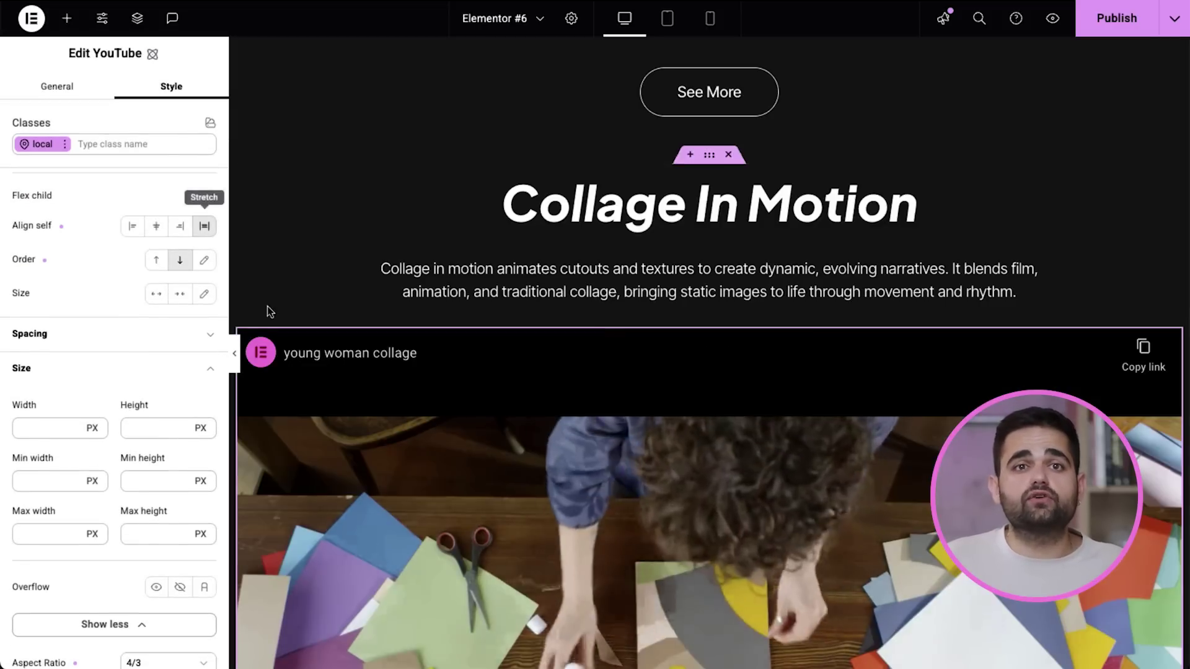
scroll(497, 556, down, 4)
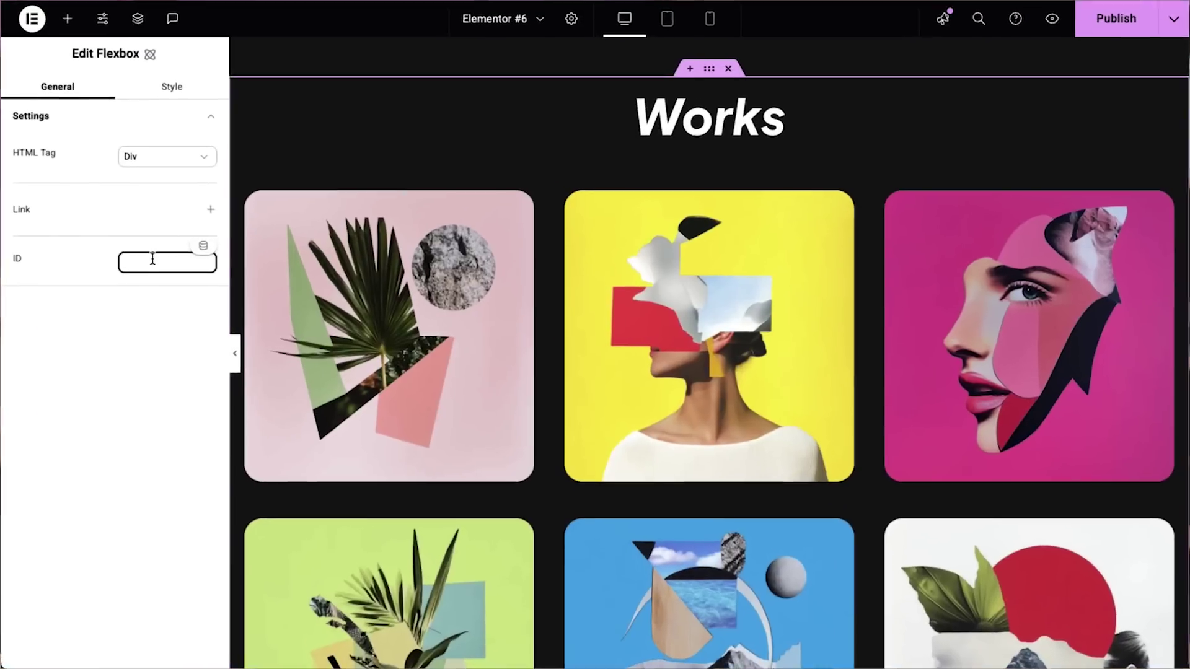
Give the Works container the ID 'works' and clear its custom 2%+10px column gap
text(works)
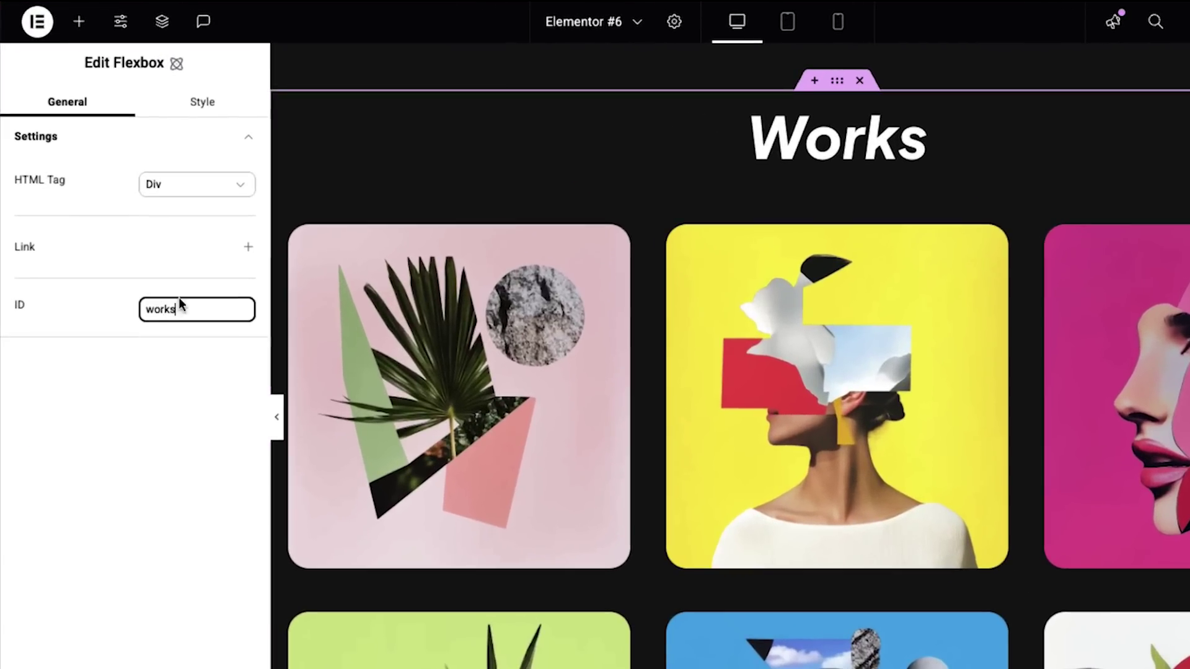
click(204, 102)
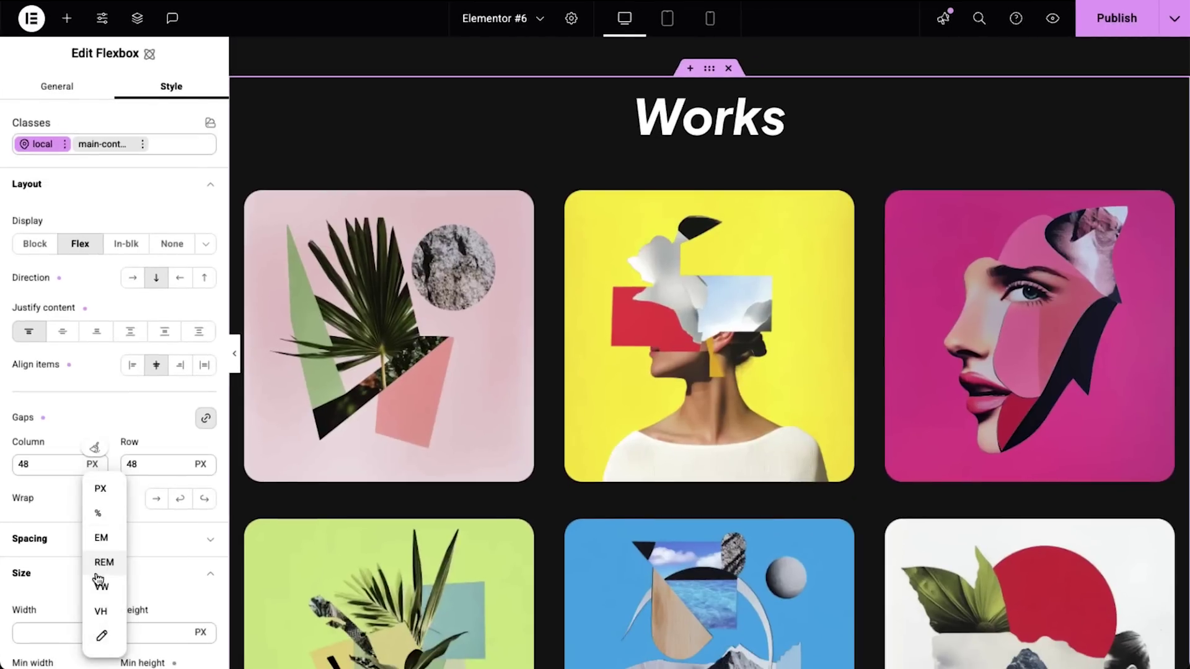
click(103, 639)
text(2)
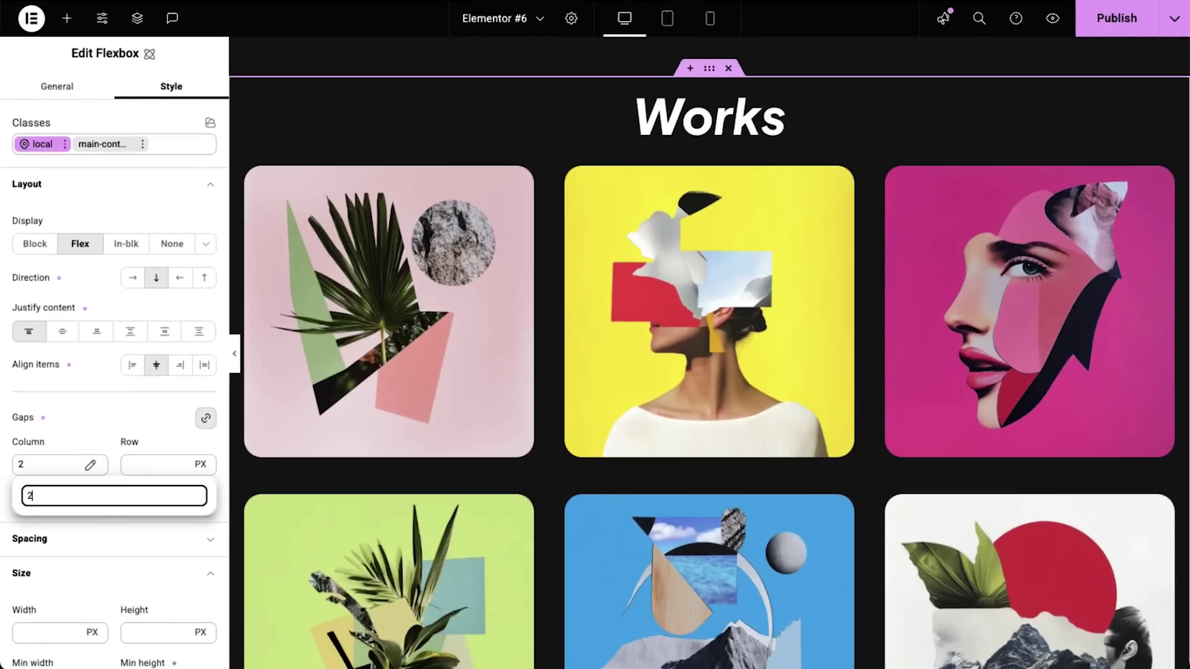
text(%+10px)
click(68, 431)
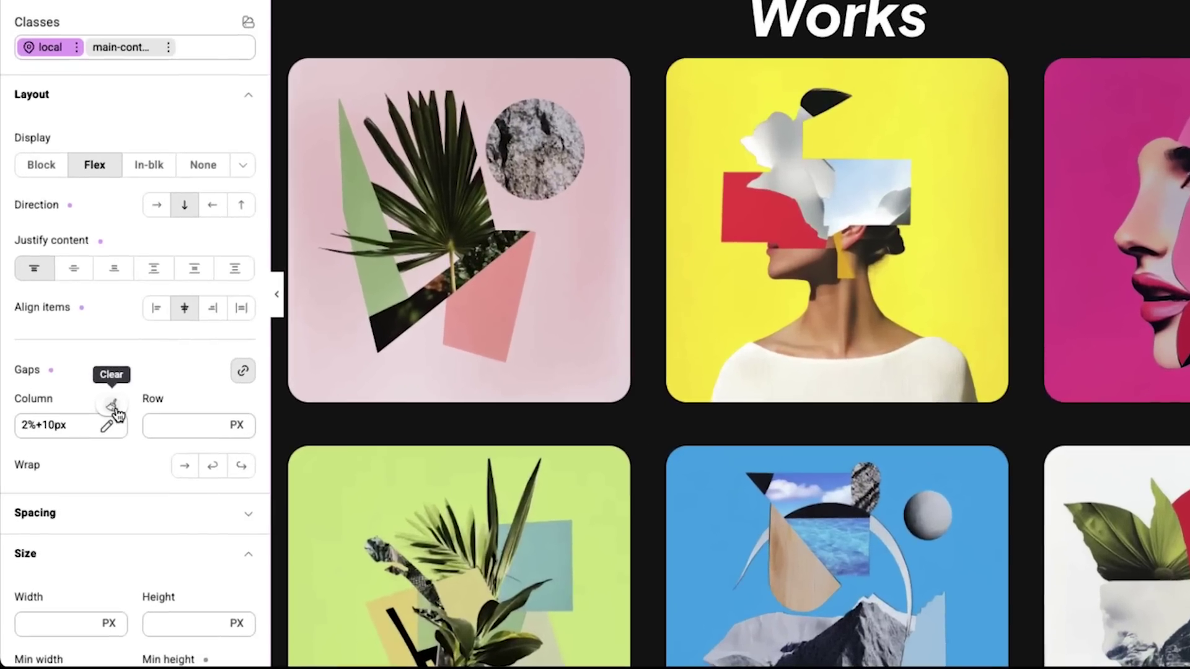
click(117, 409)
click(65, 430)
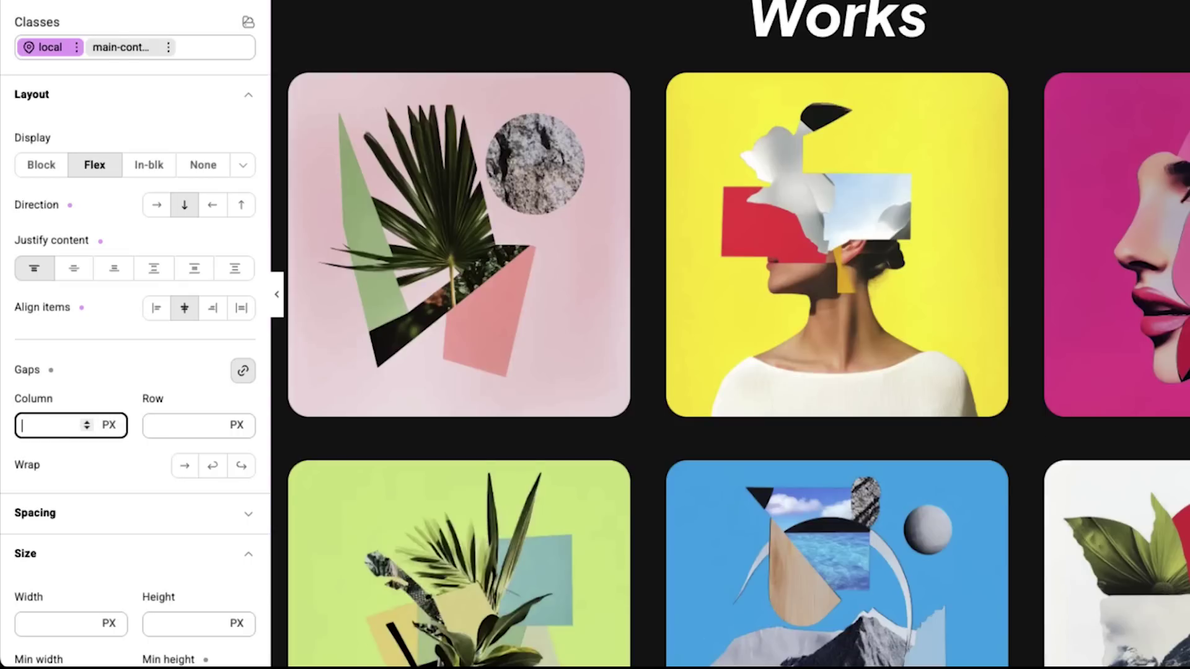
Enter a 40 column gap, then test hiding the Works section and undo it
text(40)
click(203, 165)
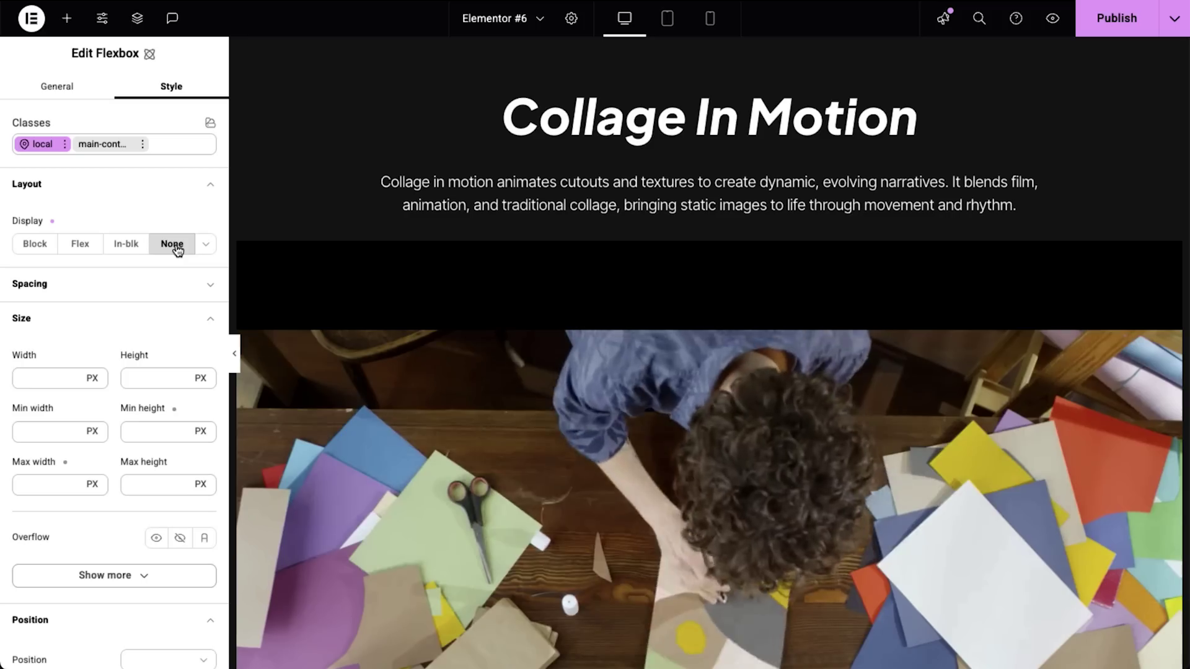
key(ctrl+z)
Set the Works section's anchor offset to 50px and its aspect ratio to 16/9
click(176, 179)
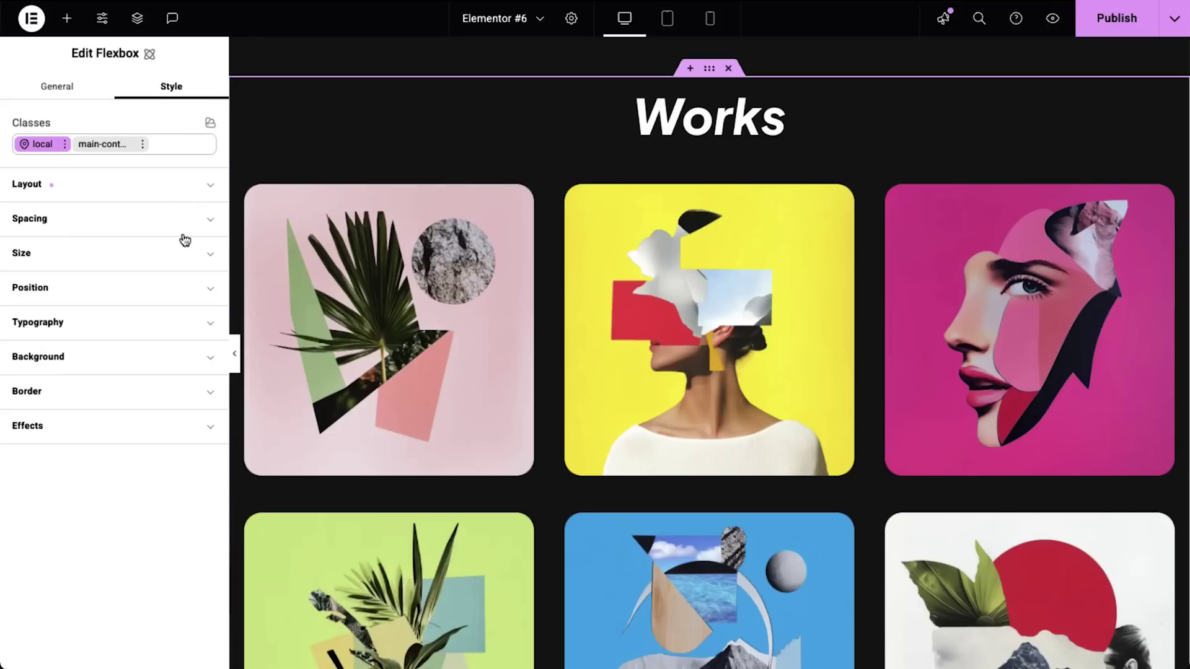
click(174, 296)
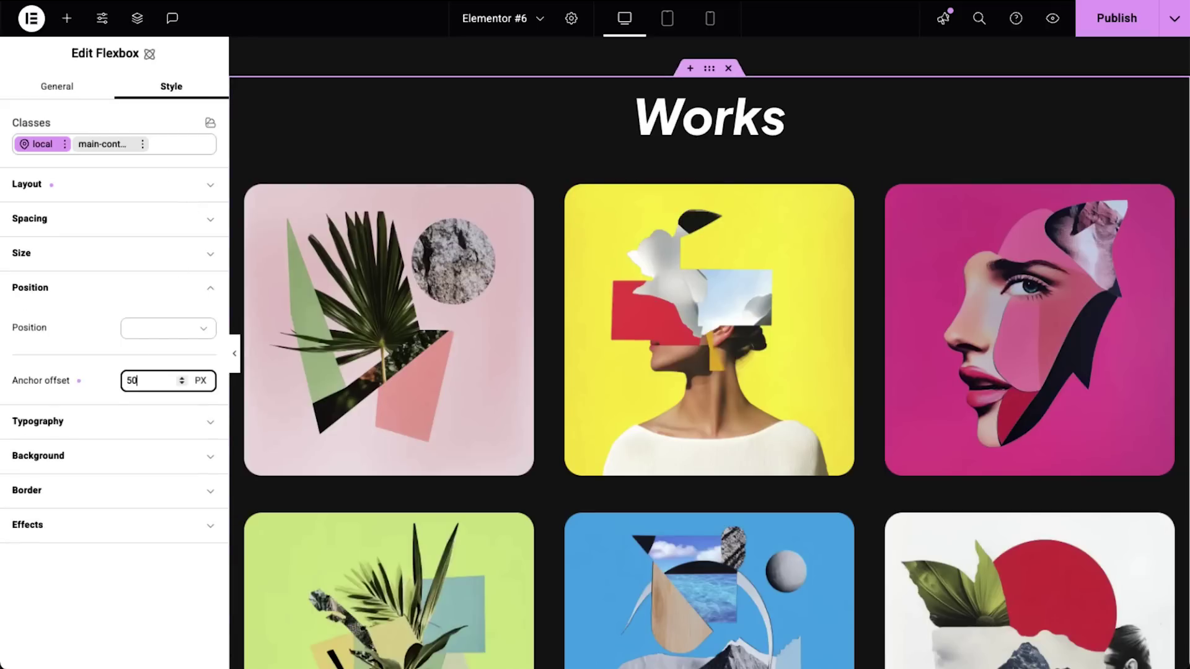
click(151, 293)
click(161, 265)
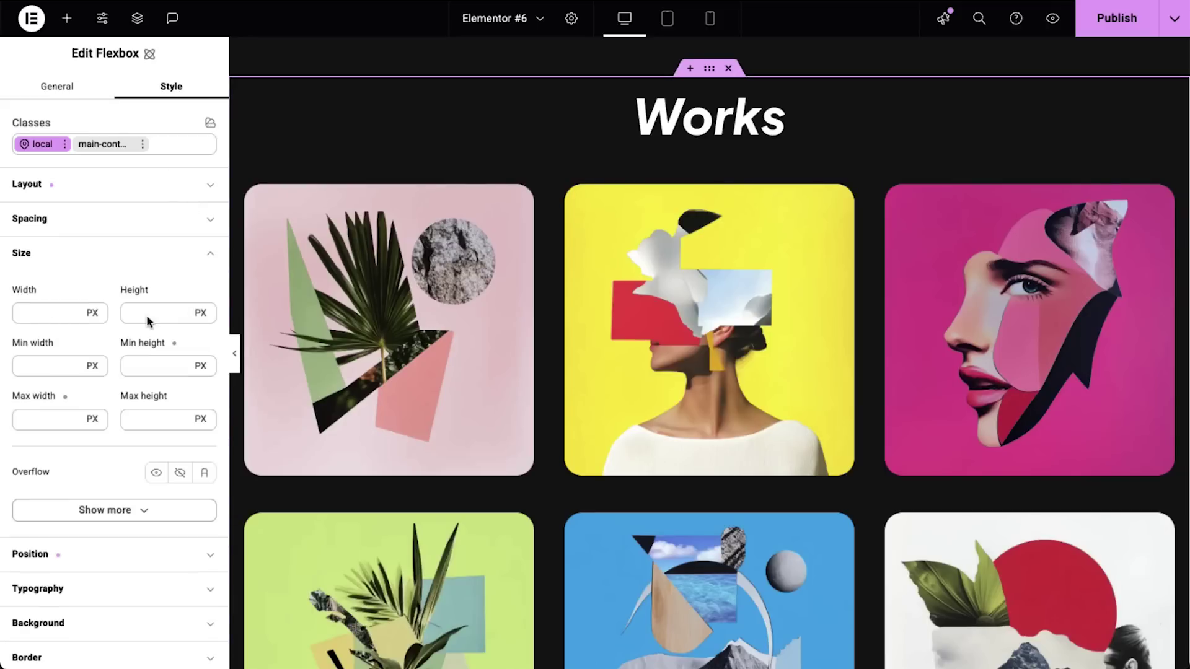
click(121, 516)
scroll(120, 513, down, 2)
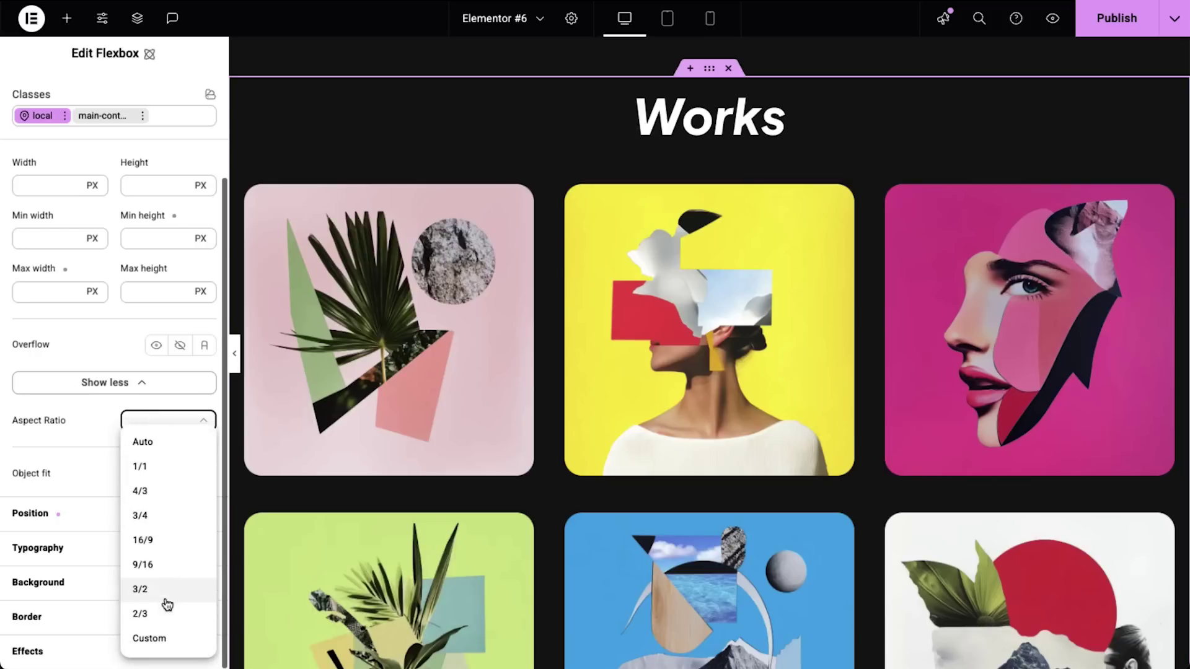
click(176, 545)
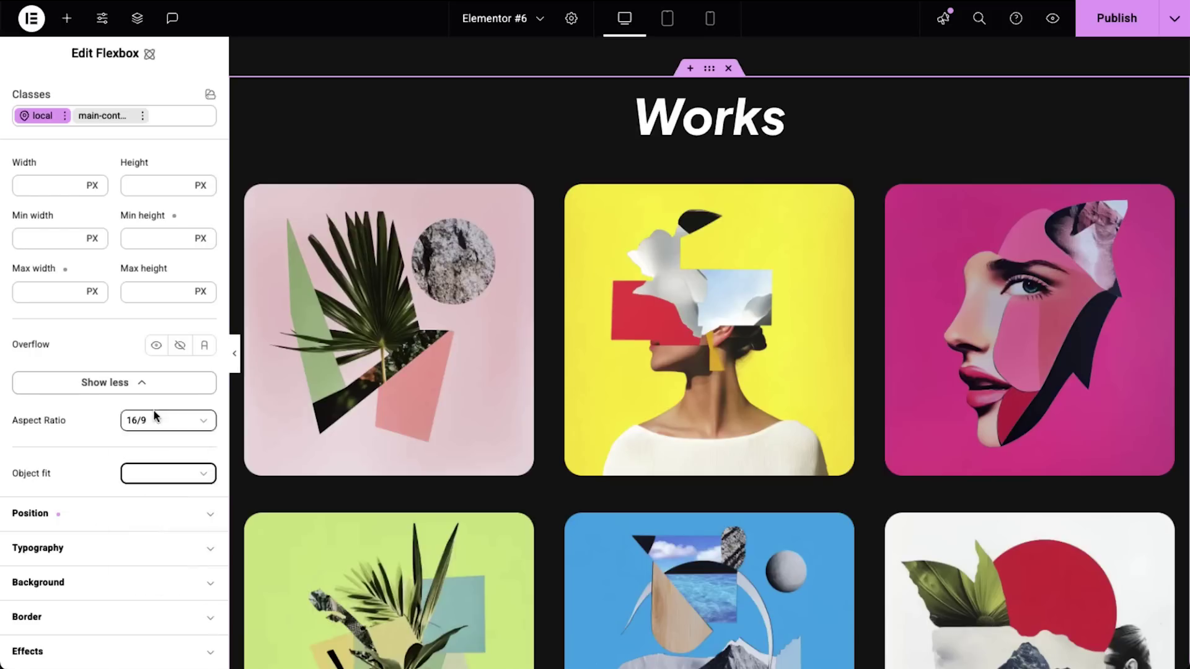
scroll(456, 272, up, 8)
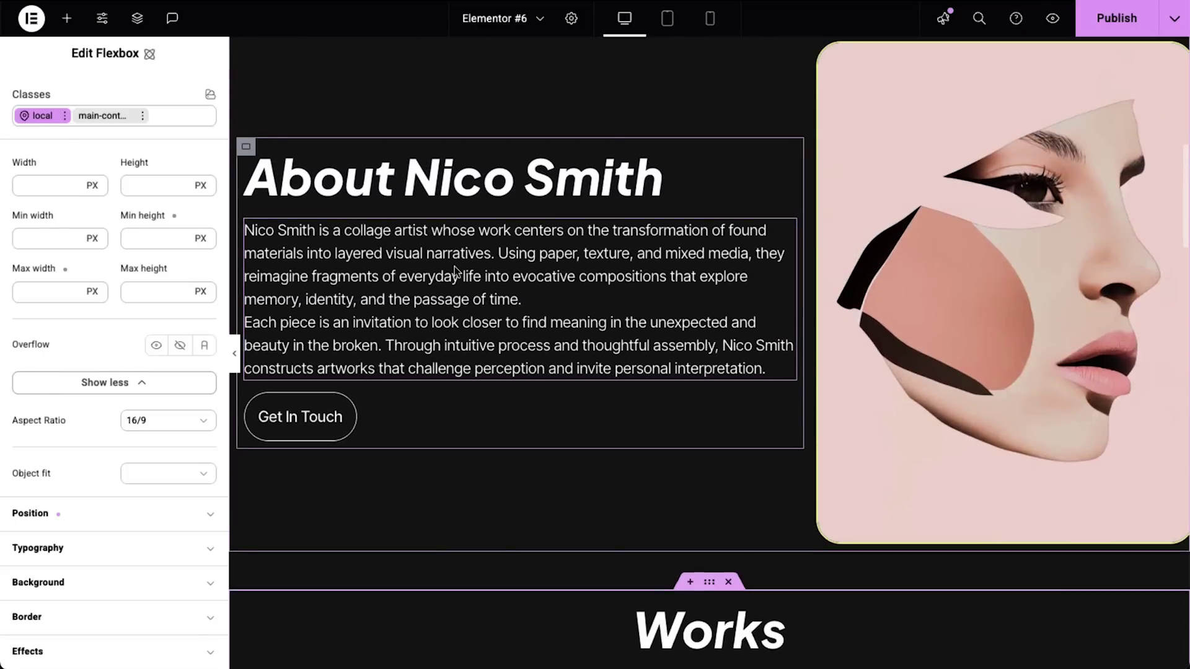
Select the About bio paragraph and show its extra typography options
click(456, 273)
click(130, 554)
scroll(129, 560, down, 5)
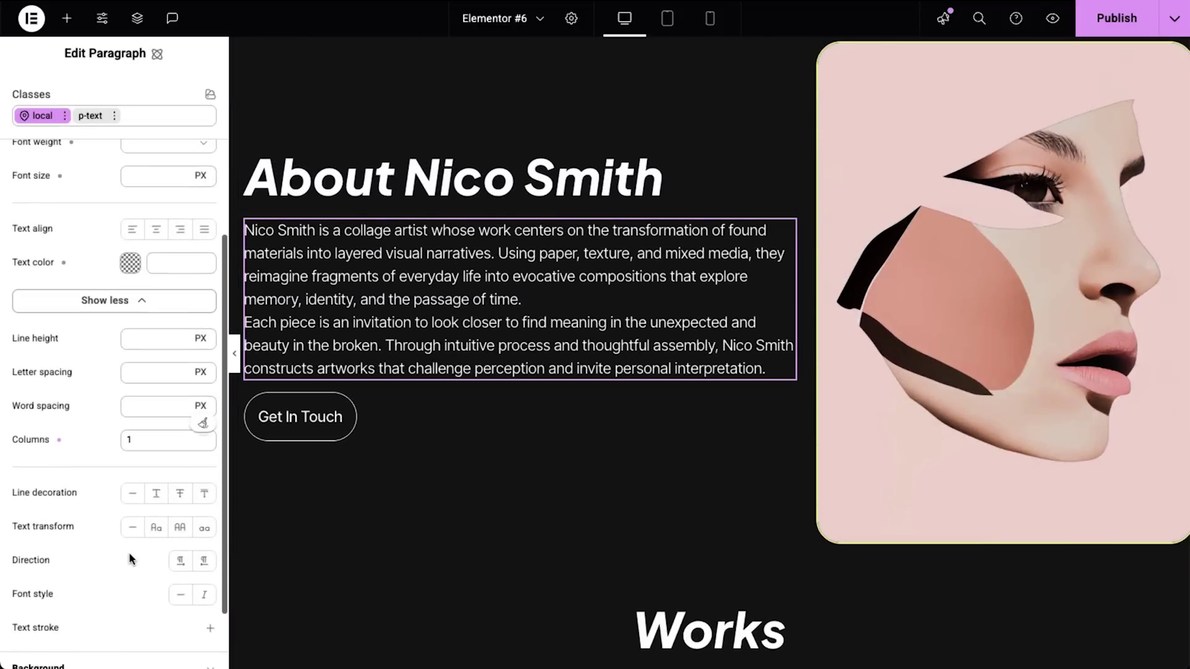